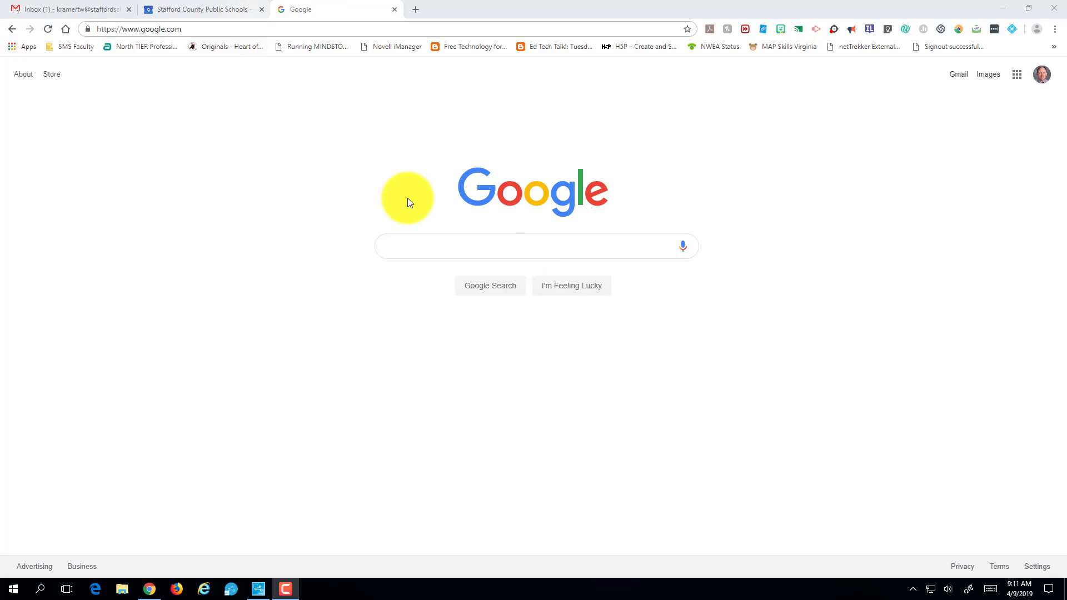
Step: Search the web for mymaps, open Google My Maps and create a new map
click(503, 241)
text(my)
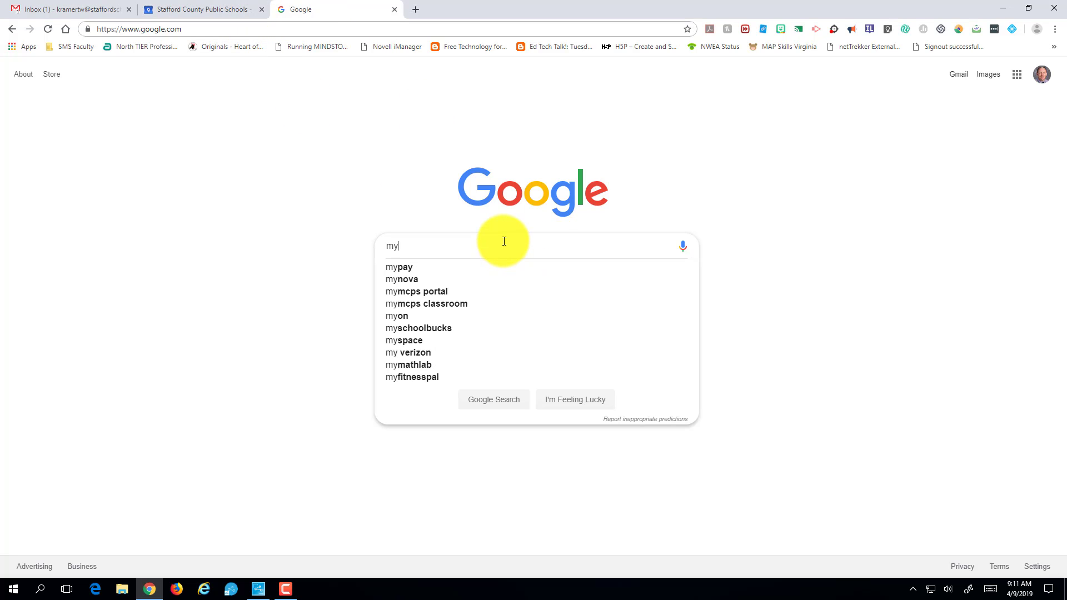
text(maps)
key(Return)
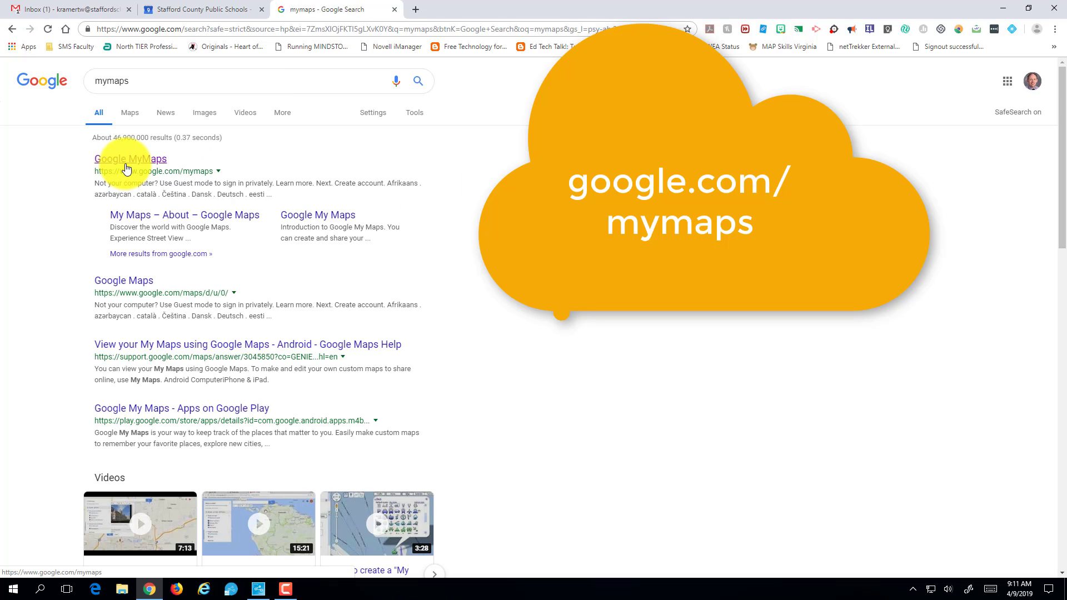
click(127, 169)
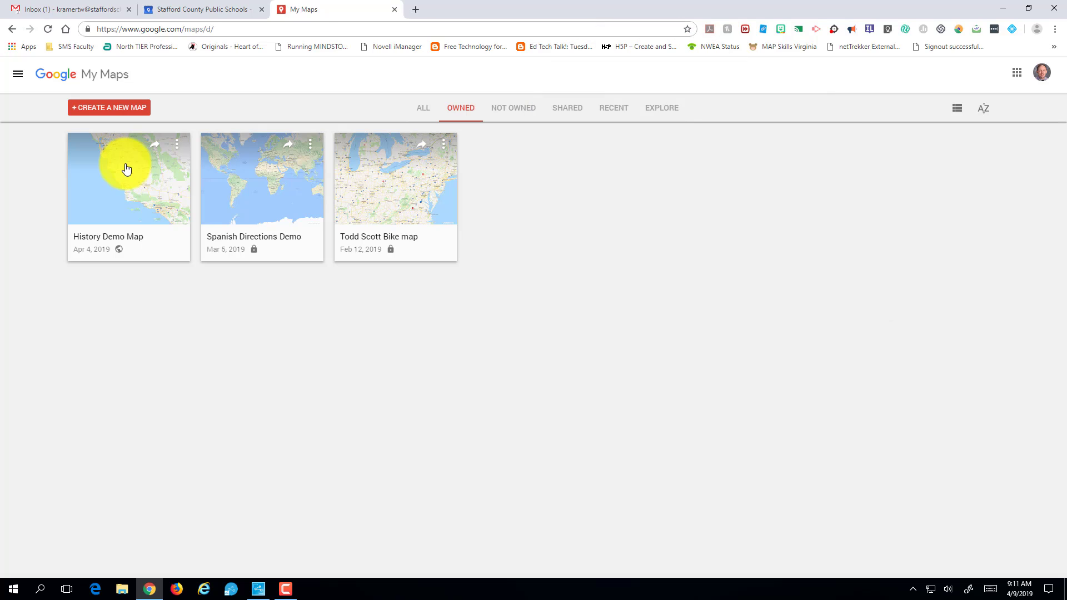
click(115, 111)
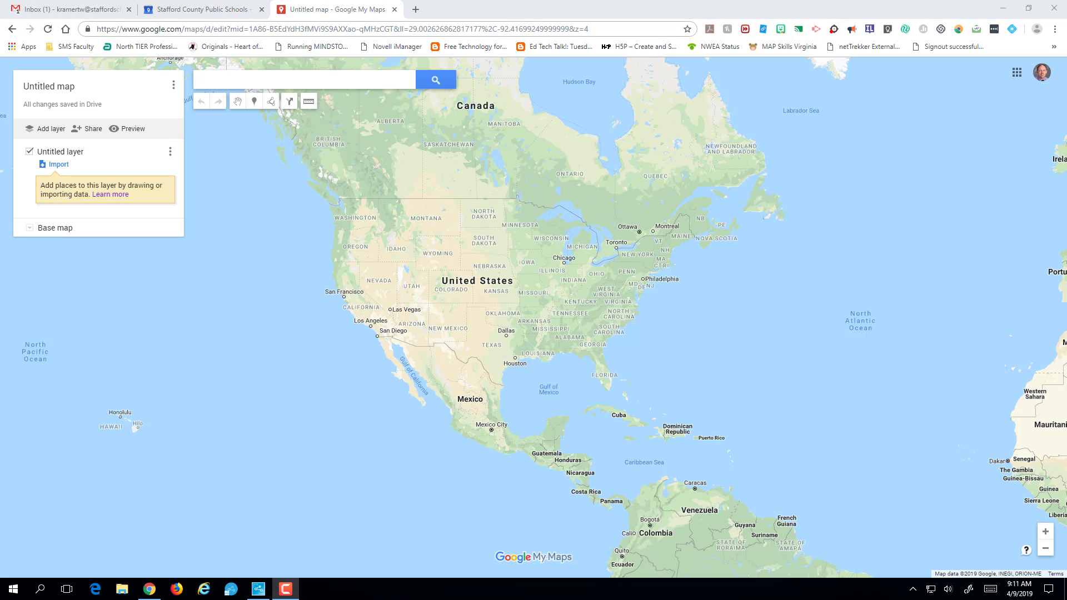
Step: Title the map "Sally Ride by" plus the author's name, with the description "Sally Ride interactive timeline", and save
click(54, 86)
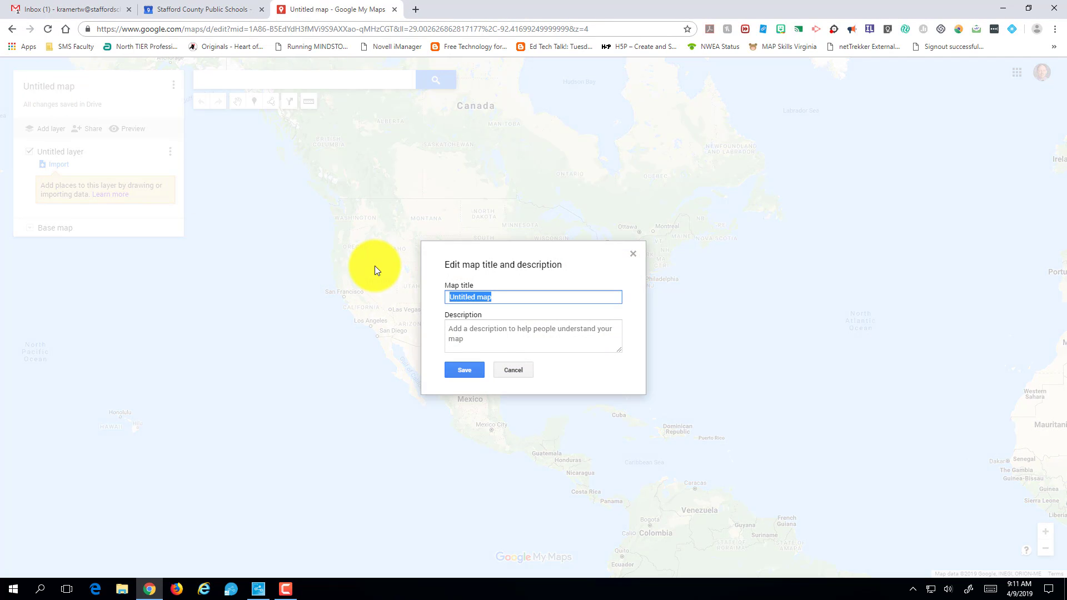
text(Sally Ride by Mr. Kramer)
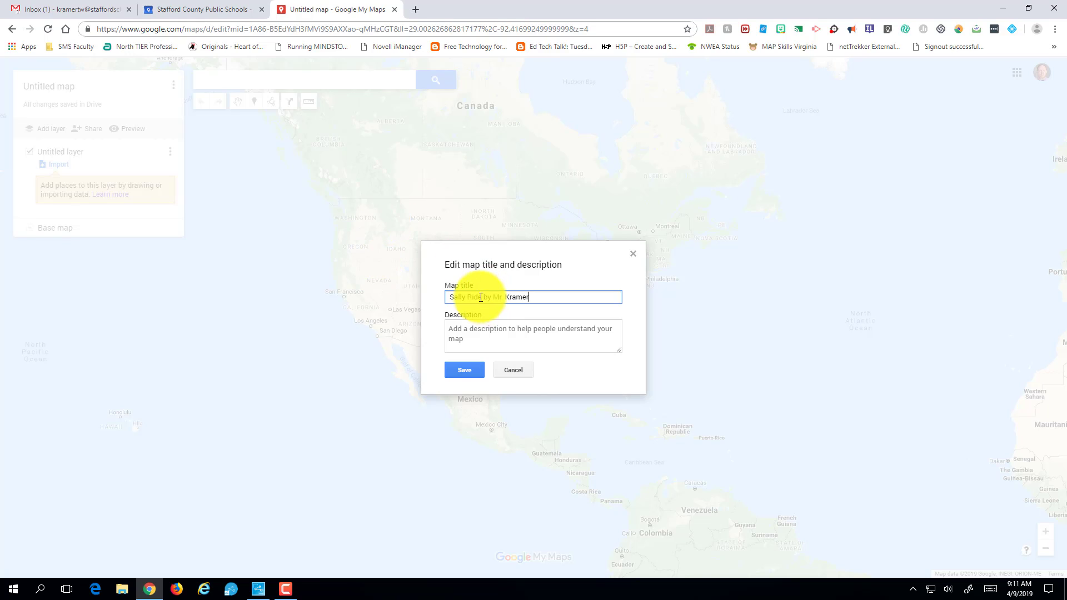
click(472, 339)
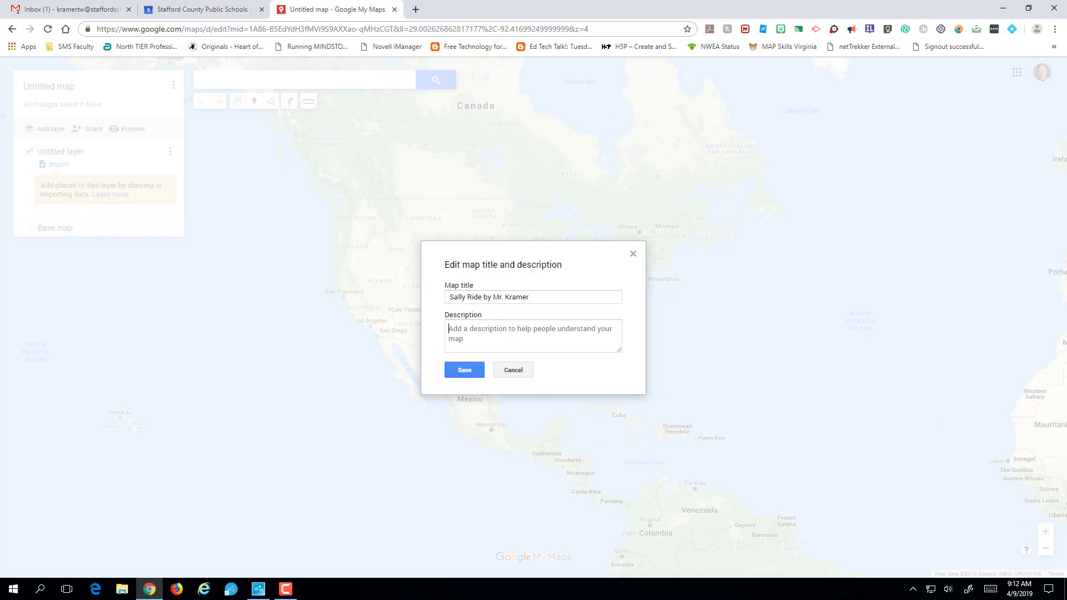
text(Sally Ride interactive timeline)
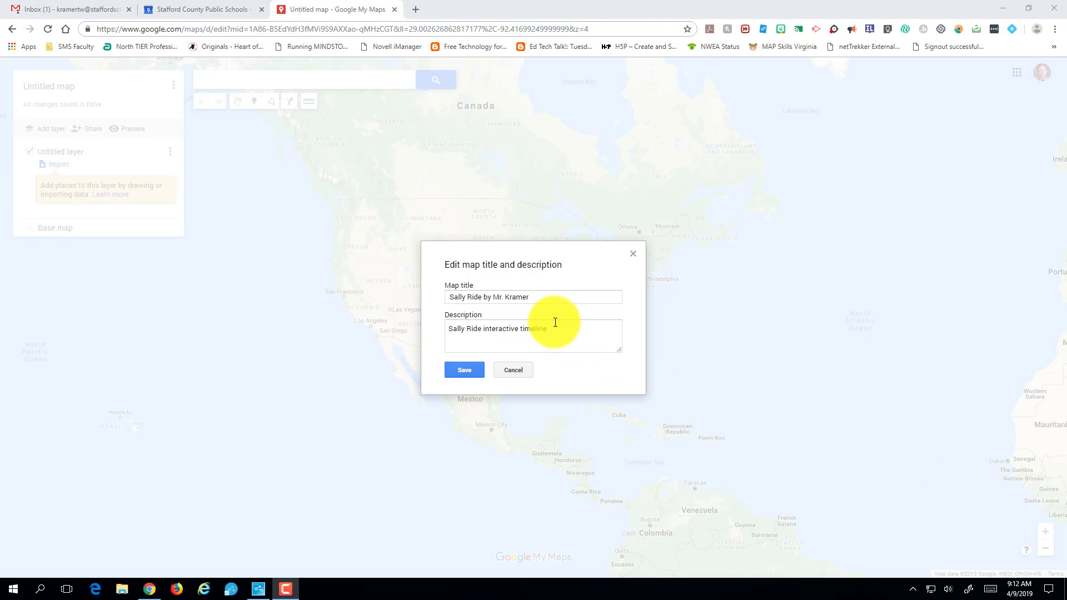
click(476, 368)
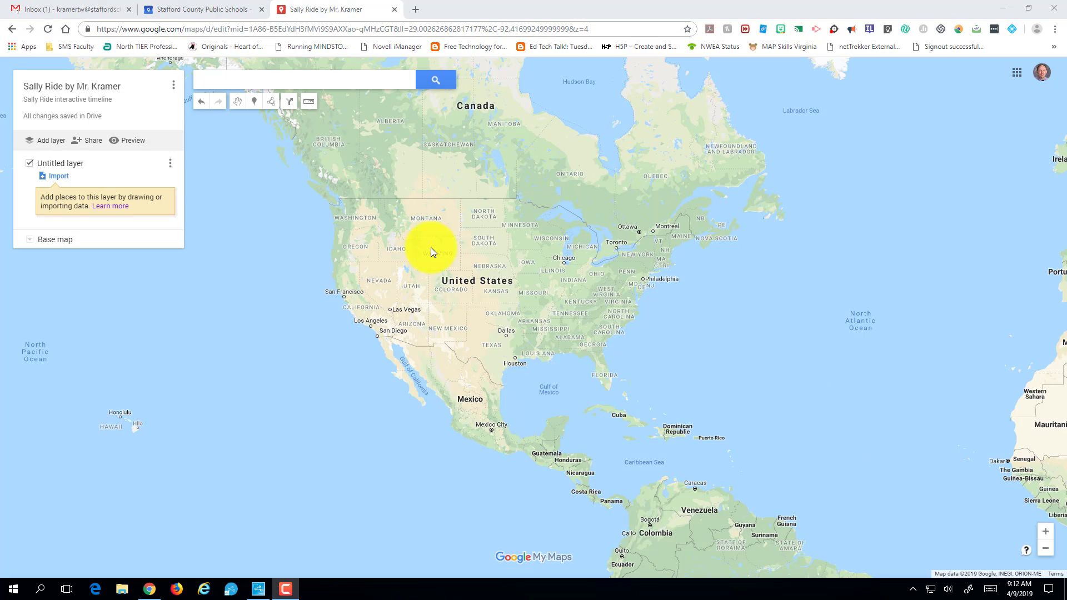
Step: Look around the world map and search it for Los Angeles, CA, USA
drag(747, 312, 190, 356)
drag(383, 353, 209, 334)
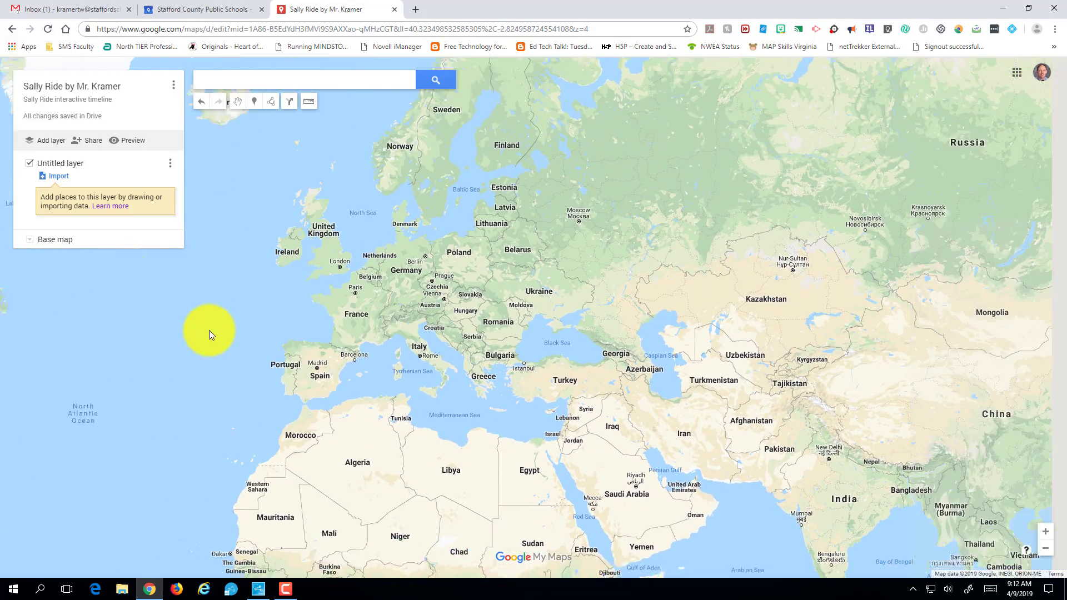
drag(326, 329, 618, 297)
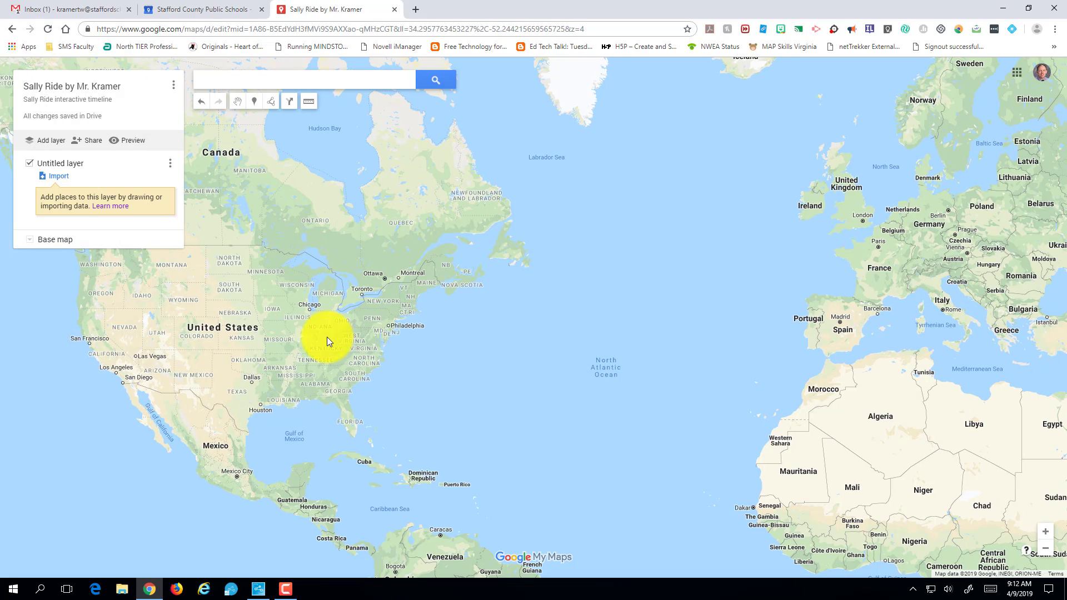
drag(328, 339, 657, 277)
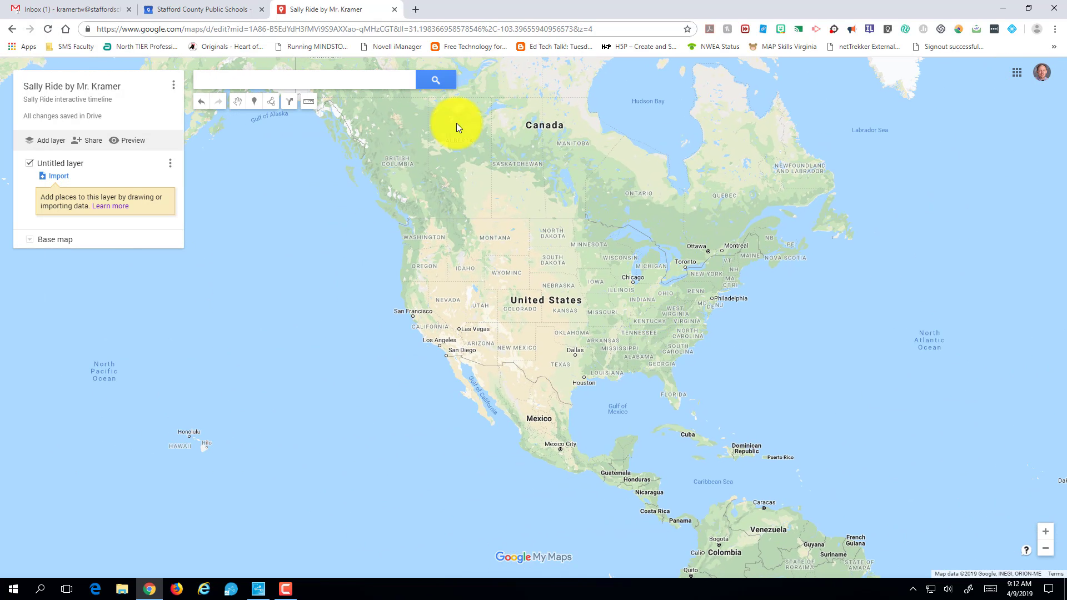
click(363, 82)
text(los angel)
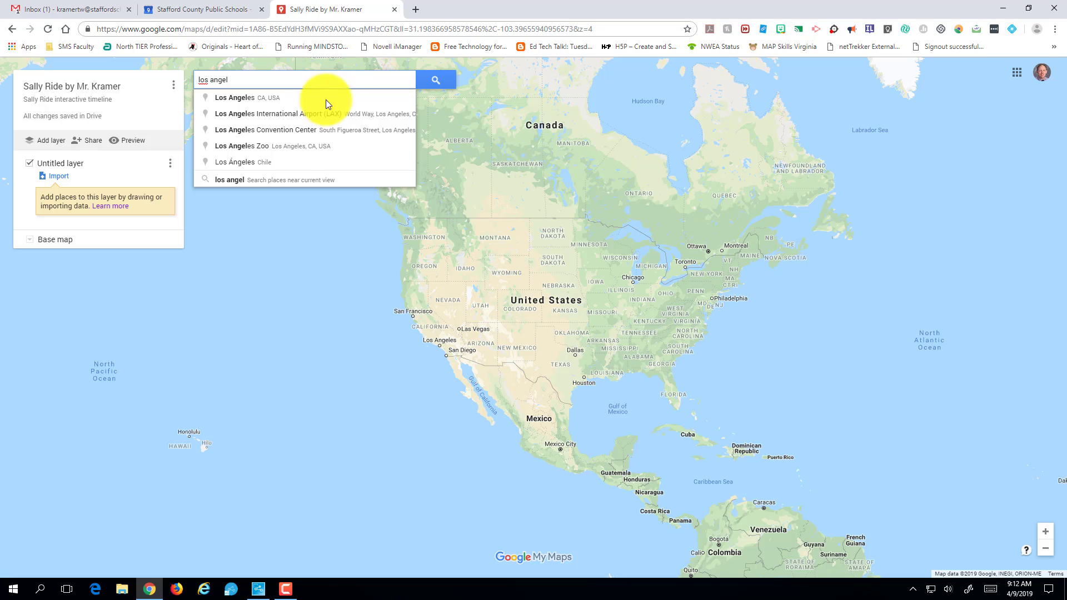
click(282, 98)
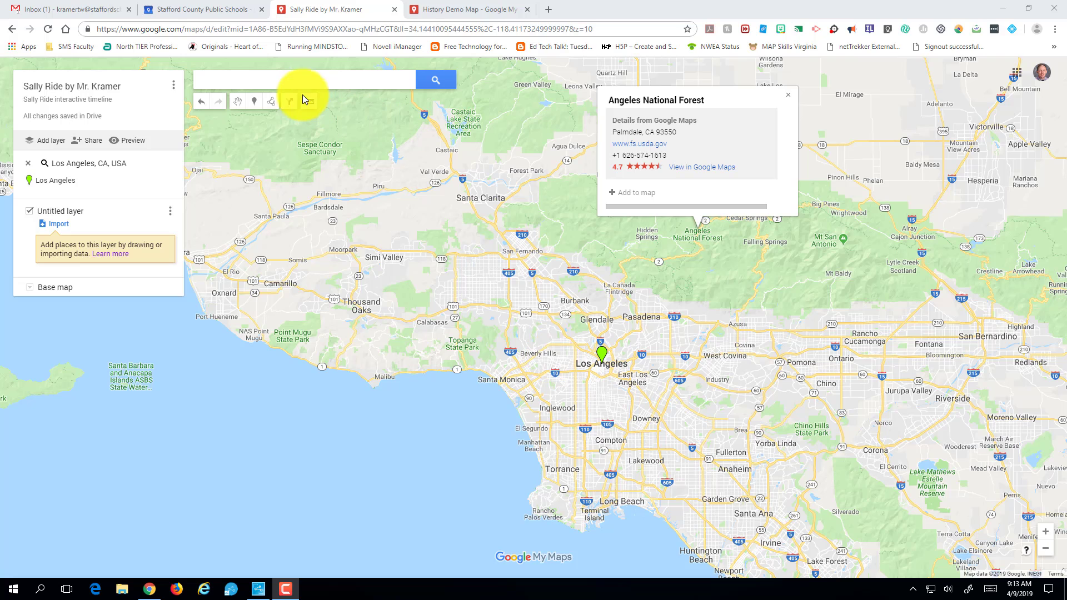
Step: Search the map for Encino, Los Angeles, CA, USA and dismiss the place details
click(301, 77)
text(eni)
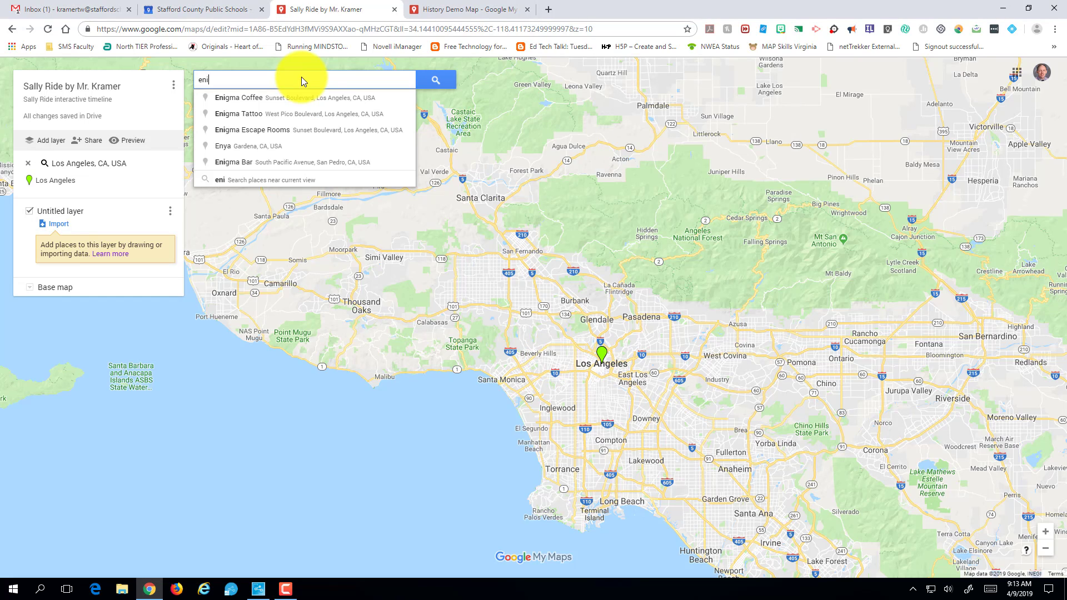
key(BackSpace)
text(cino)
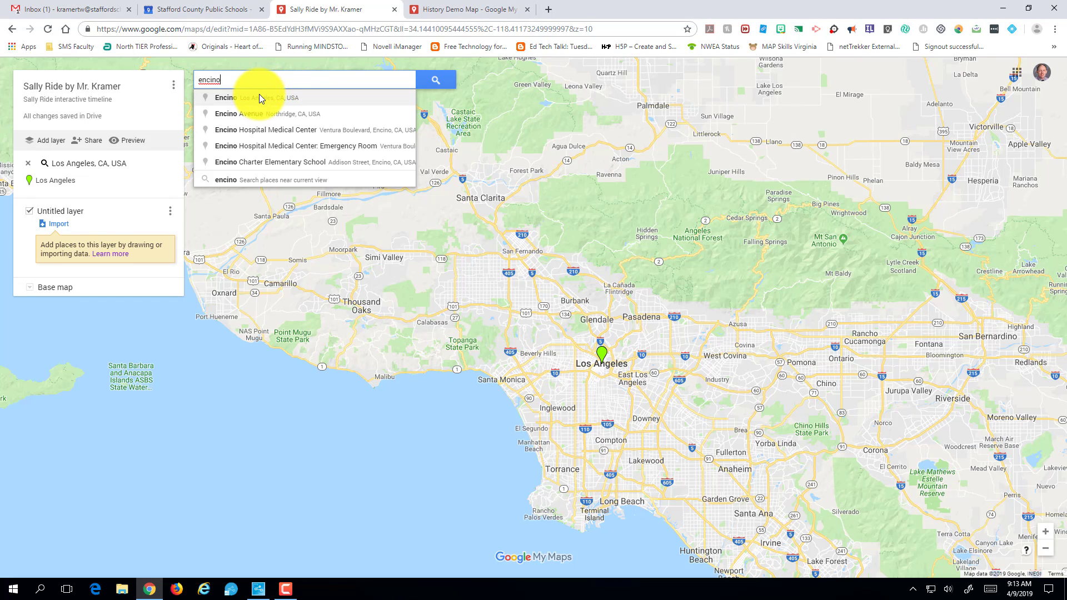
click(259, 98)
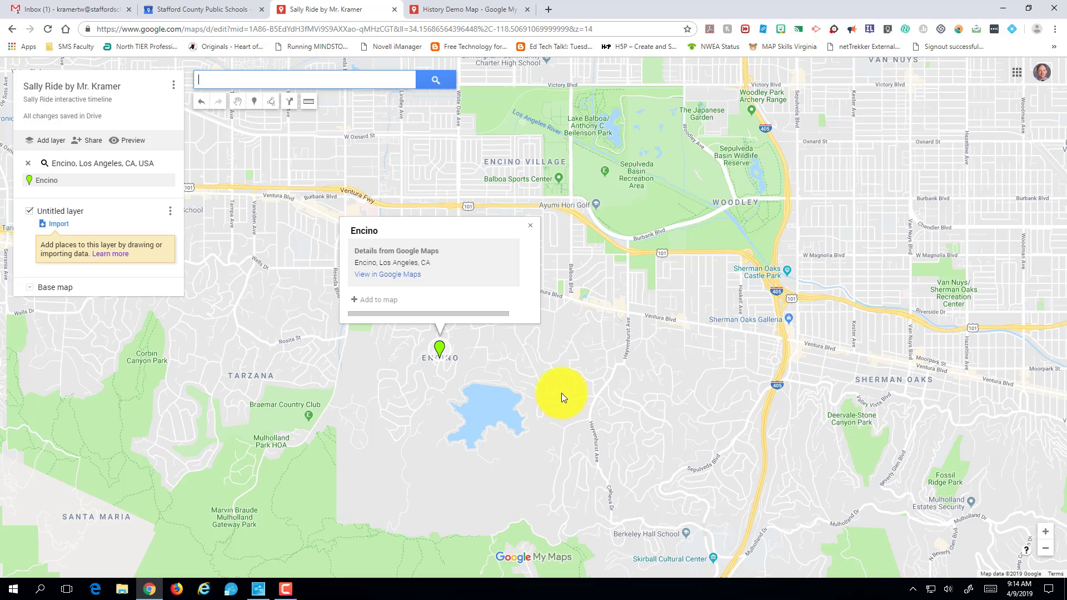
drag(440, 349, 519, 341)
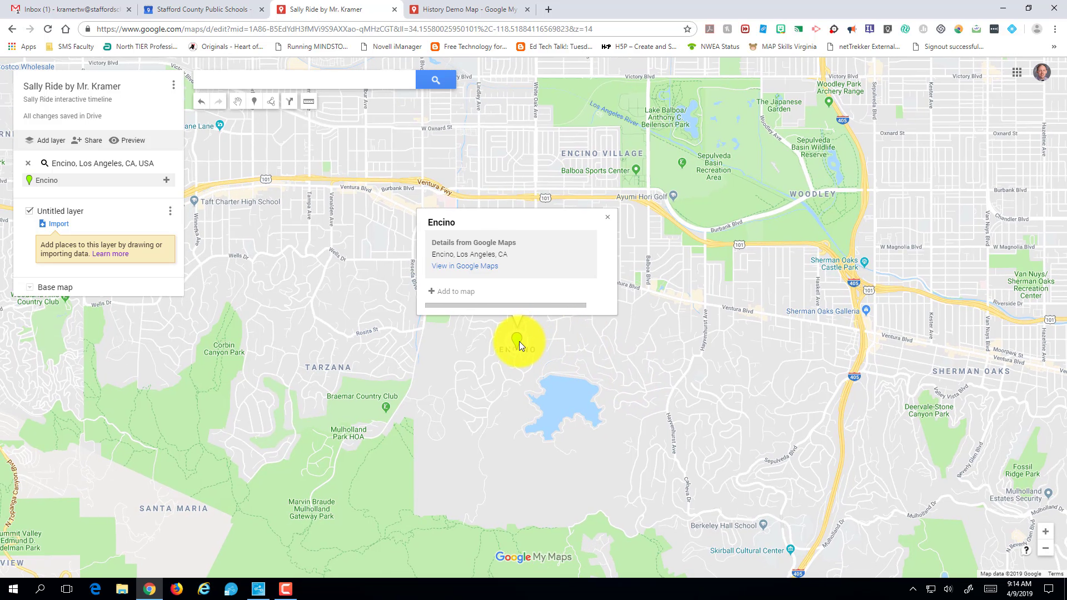
click(606, 218)
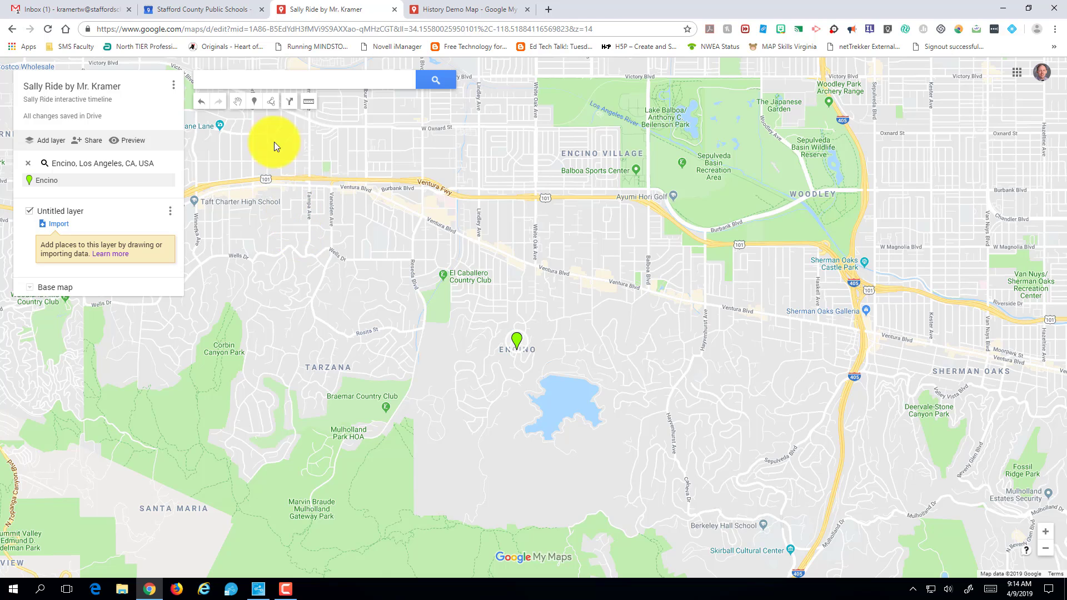
Step: Add a marker just southeast of the lake below Encino and close its details card
click(256, 102)
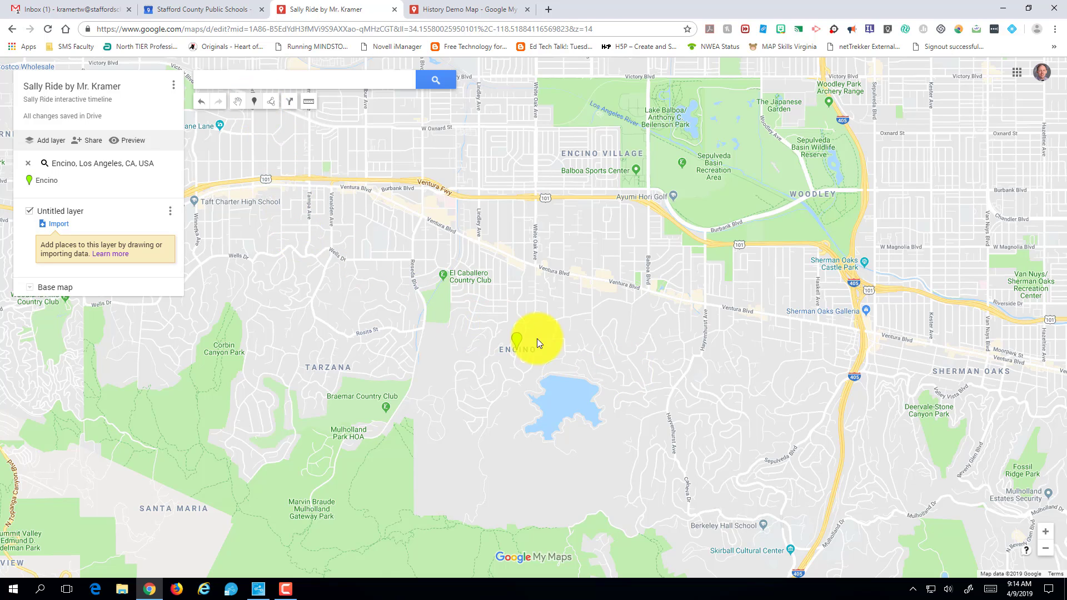
click(598, 429)
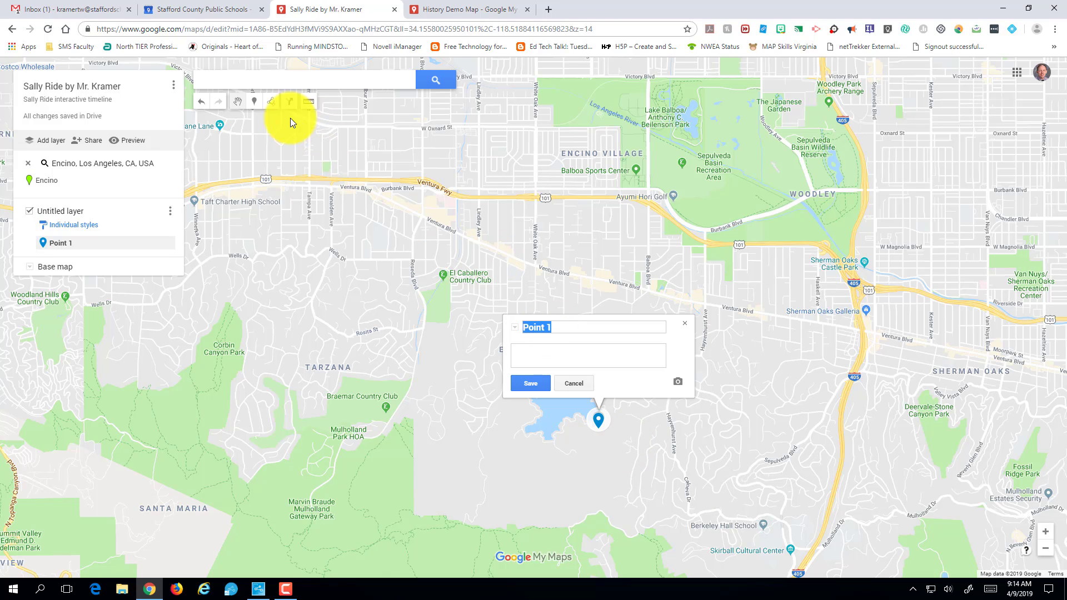
click(684, 324)
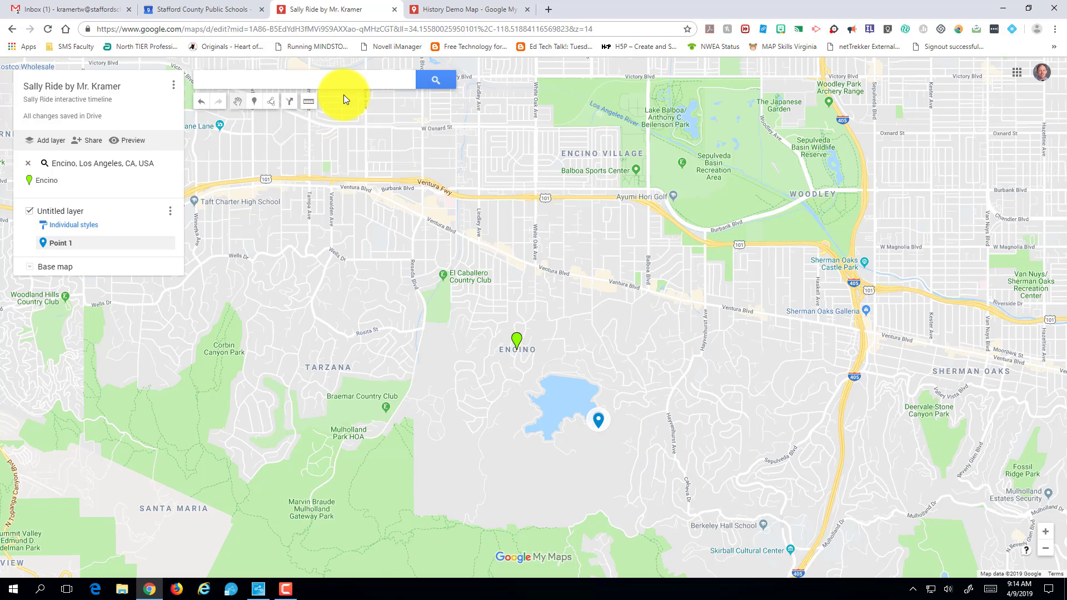
Step: Add a marker east of Encino titled "Sally Ride was born in Encino May 1951" with the description text "Description..."
click(254, 102)
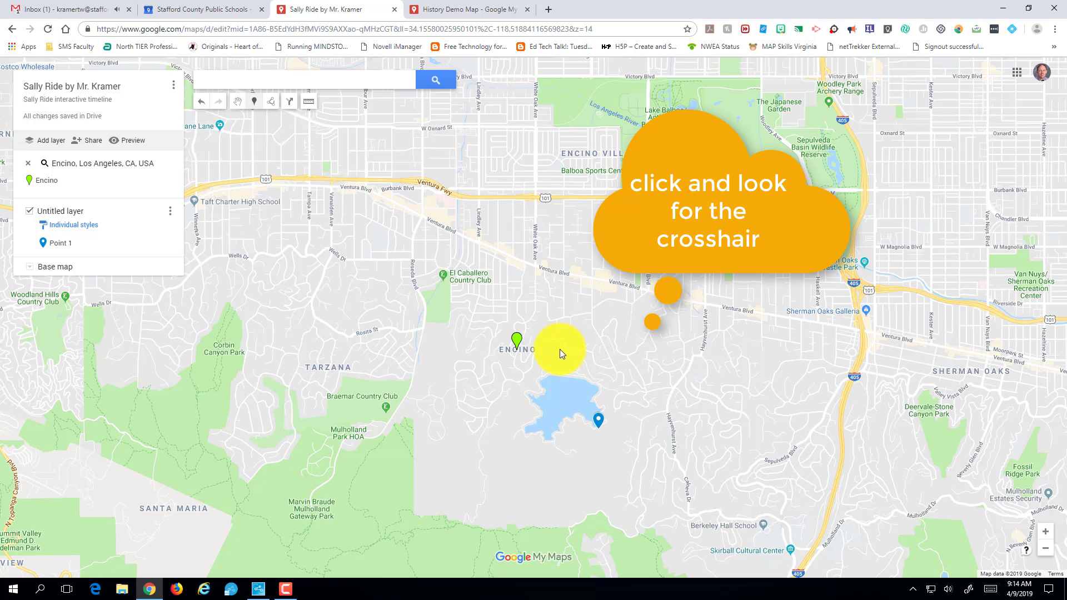
click(642, 337)
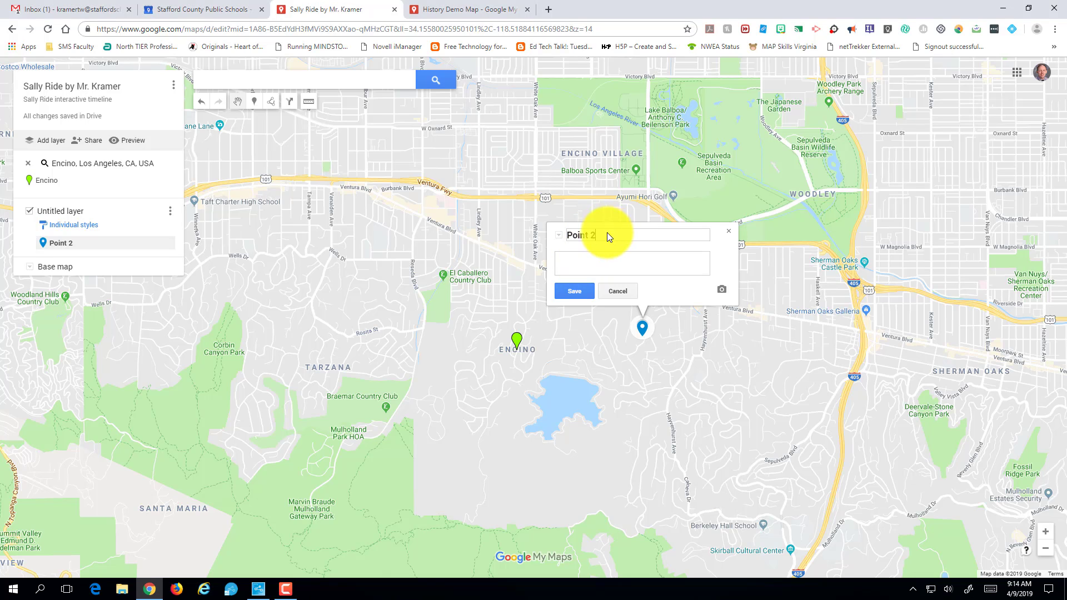
drag(608, 233, 573, 237)
text(Sall)
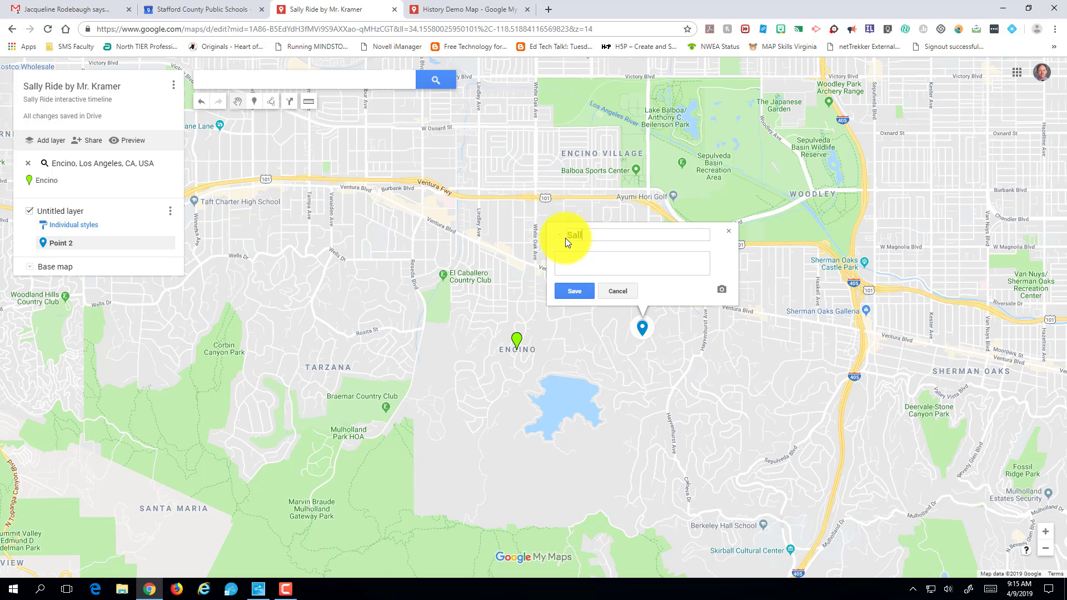
text(y Ride was born in En)
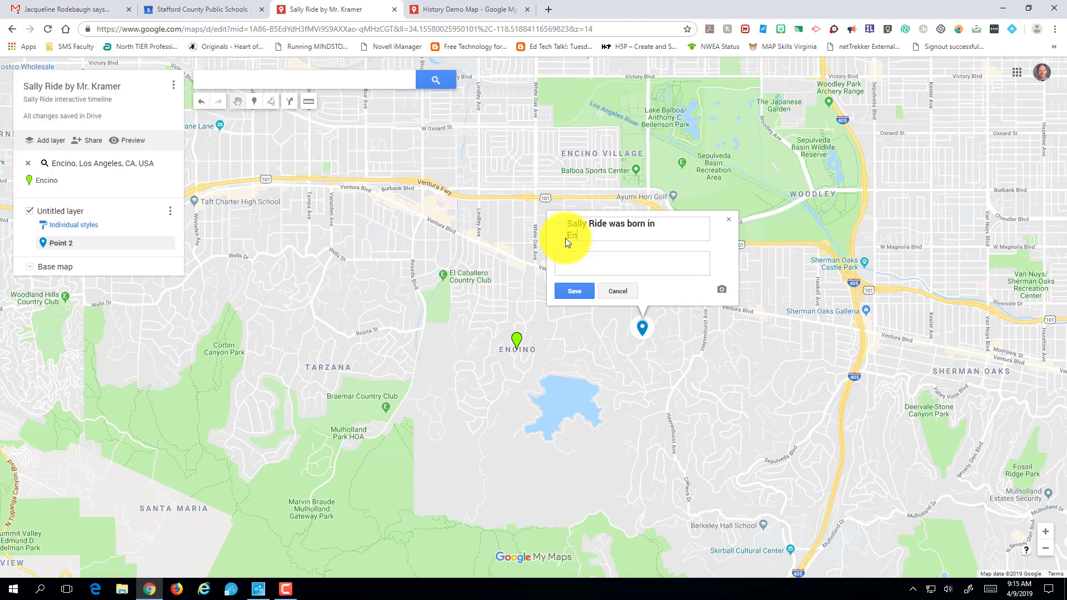
text(cino May 1951)
click(597, 257)
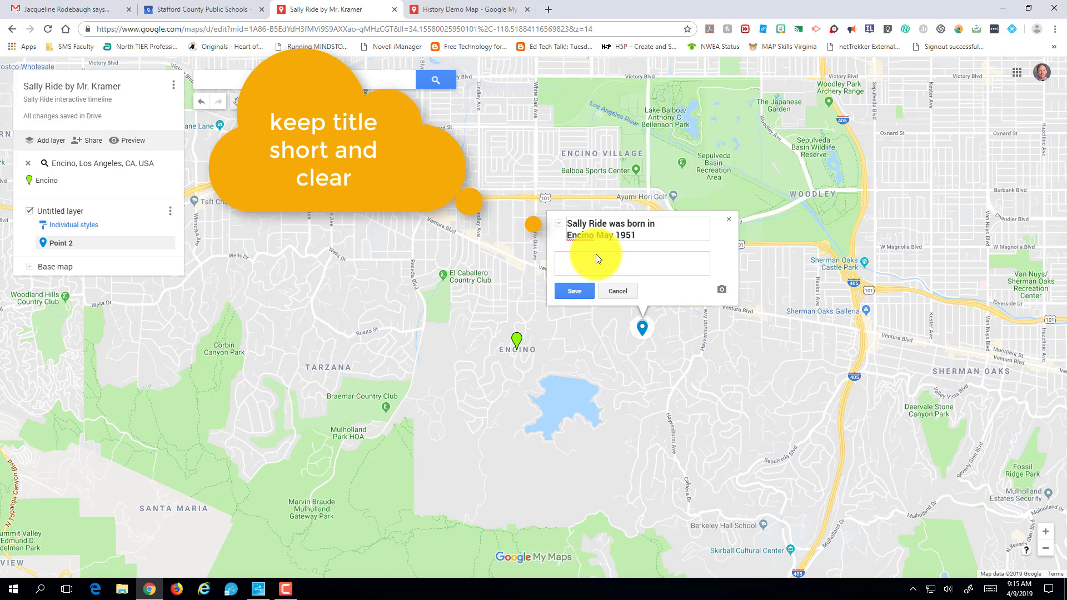
text(Description....)
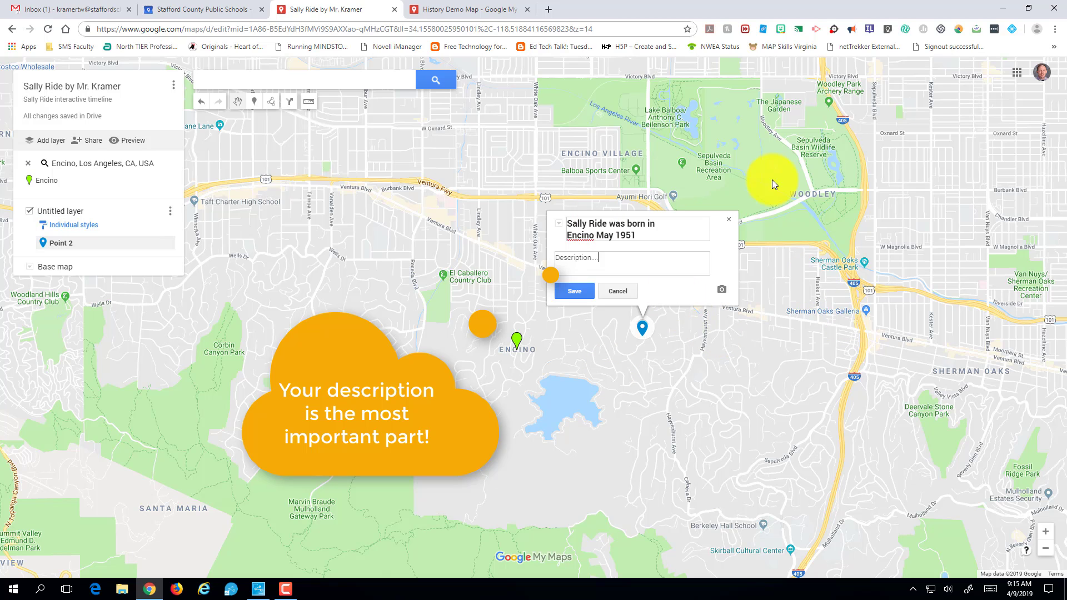
Step: Attach the black-and-white photo of a man holding a baby from a Google image search for "sally ride birth", and save the marker
click(722, 290)
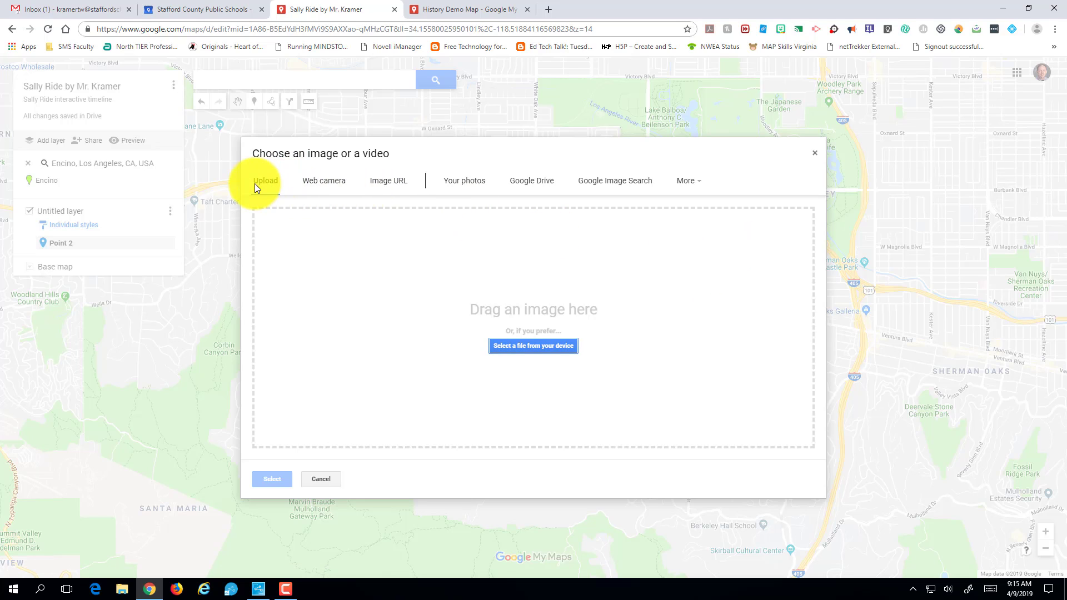
click(617, 184)
text(sally )
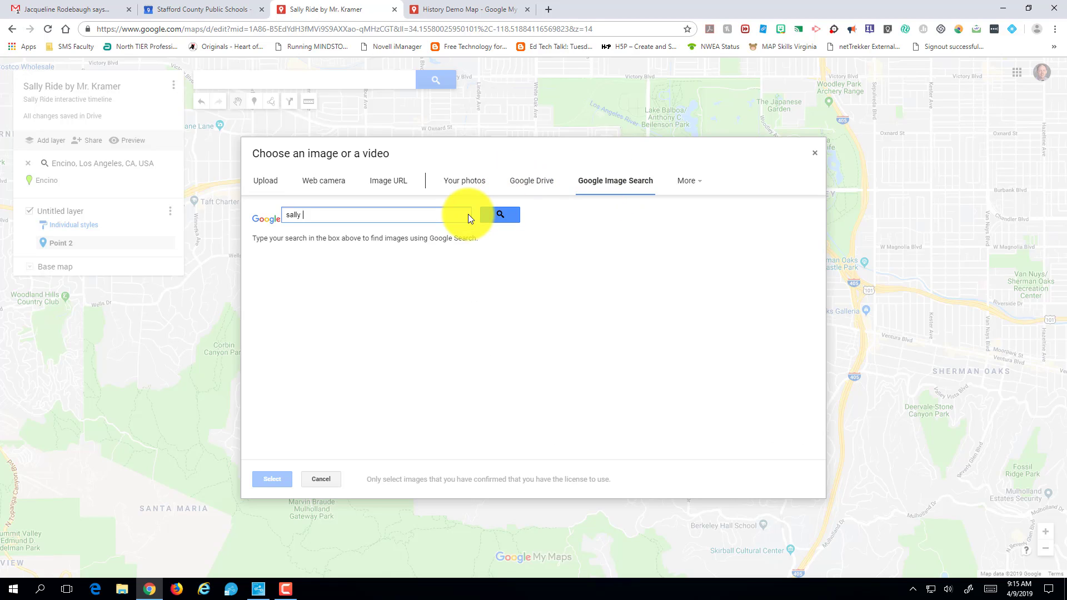
text(ride birth)
key(Return)
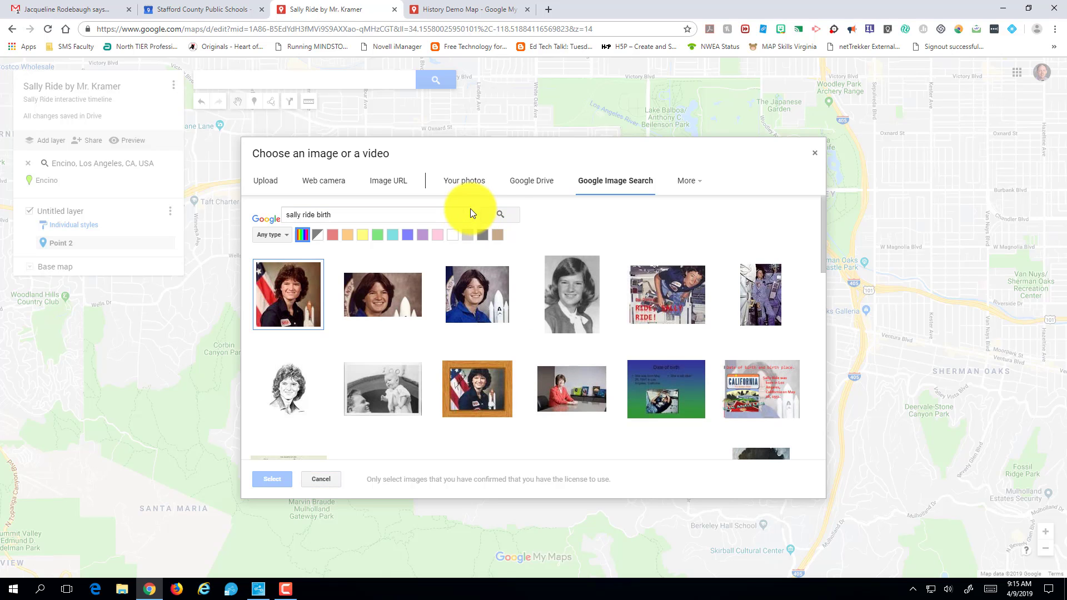
scroll(602, 345, down, 1)
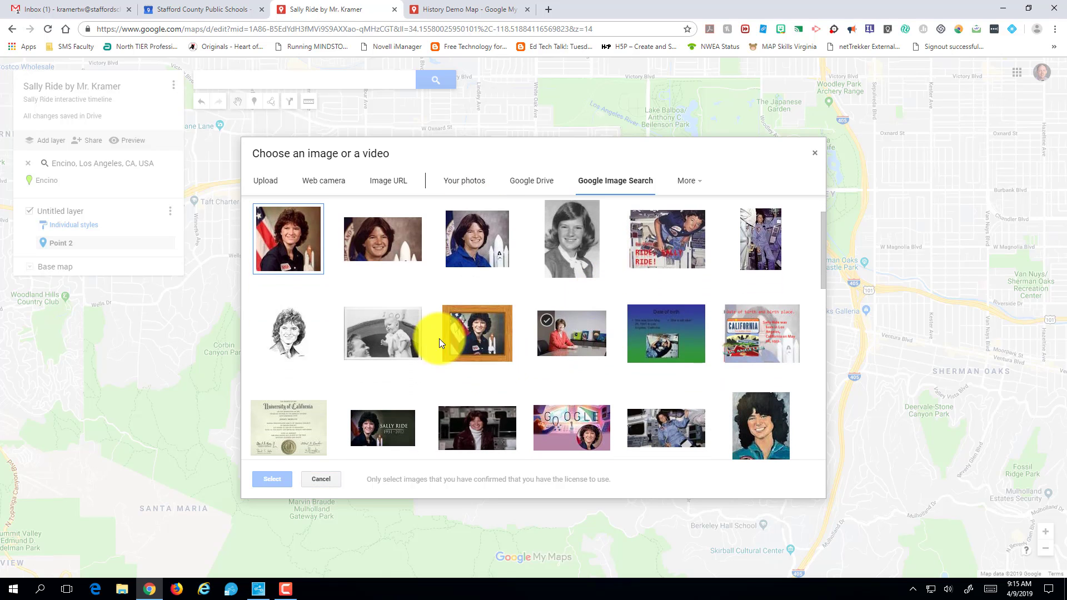
click(381, 328)
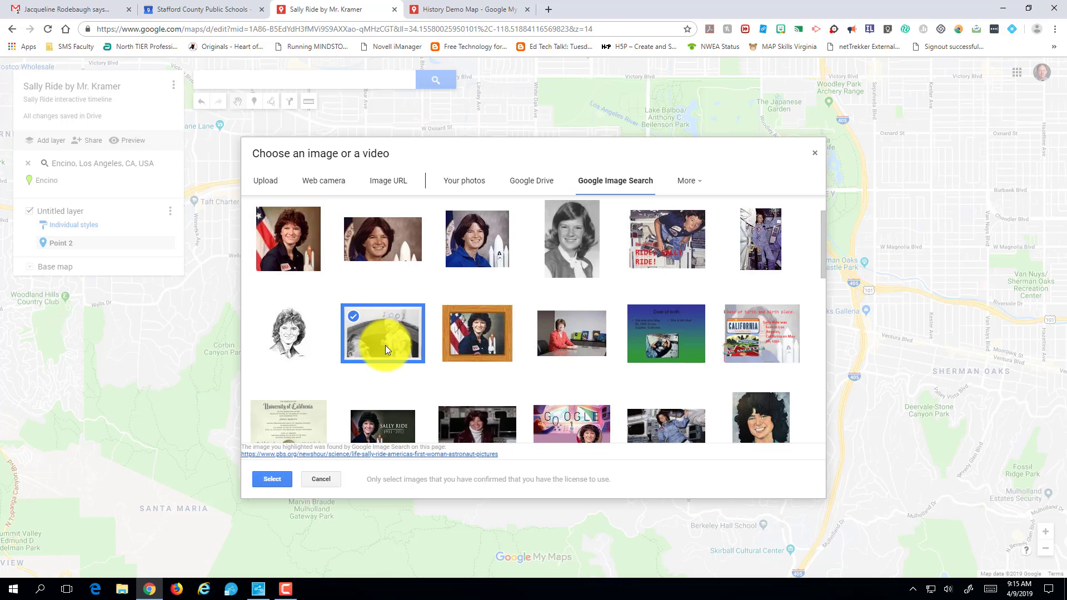
click(271, 478)
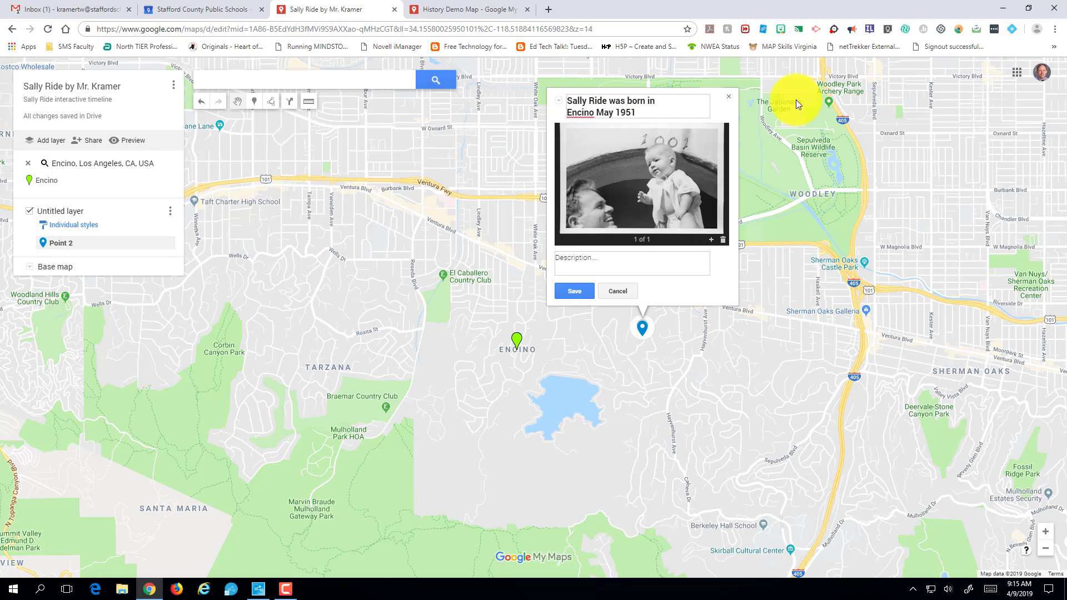
click(580, 291)
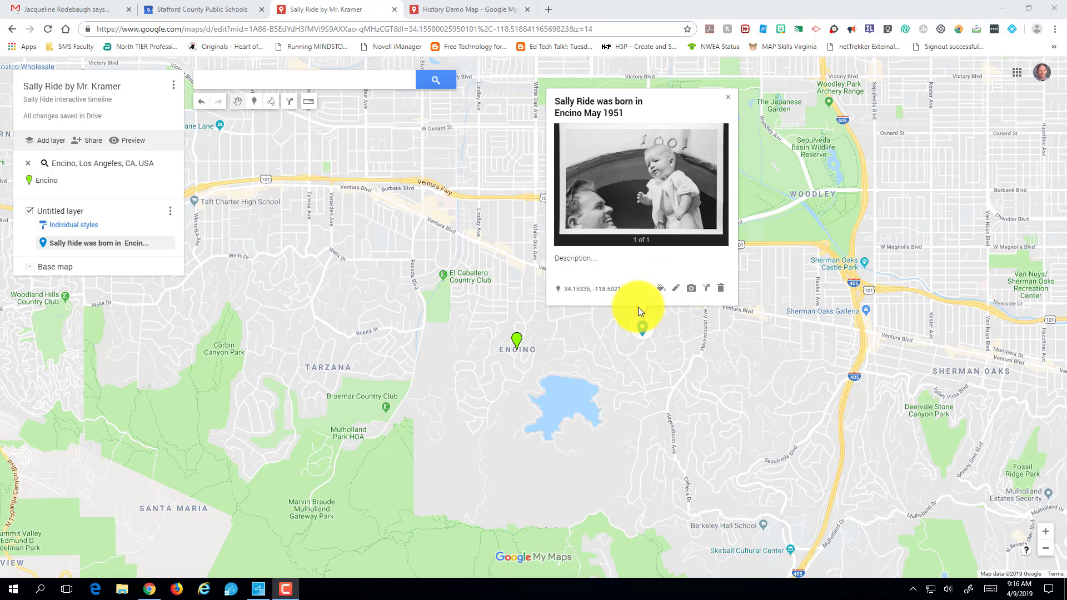
Step: Style the Sally Ride birth marker near Encino with a dark orange color and the house icon, keeping its text unchanged
click(675, 286)
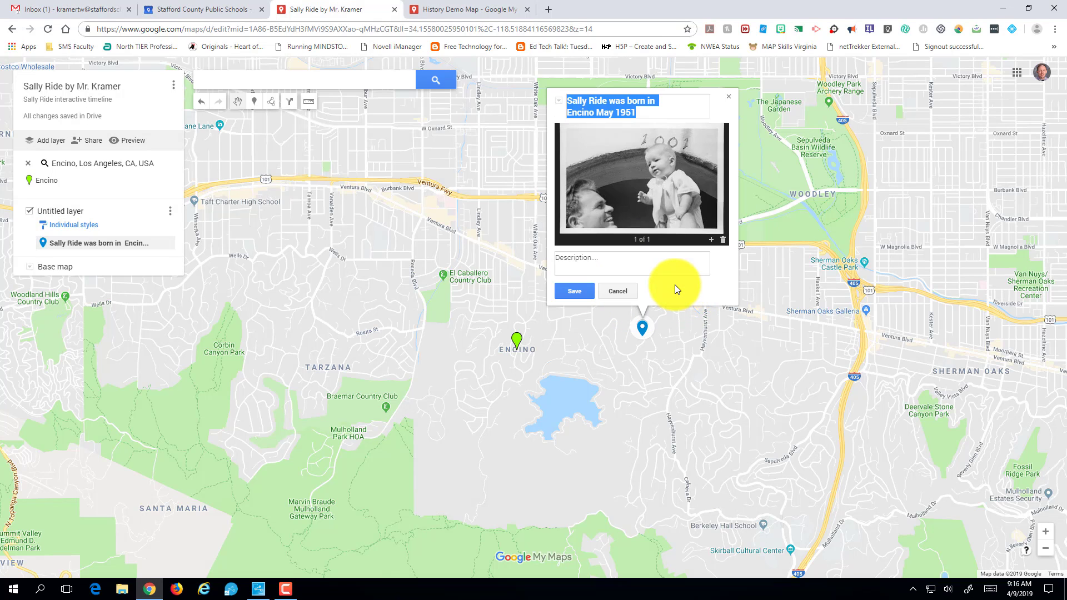
click(570, 290)
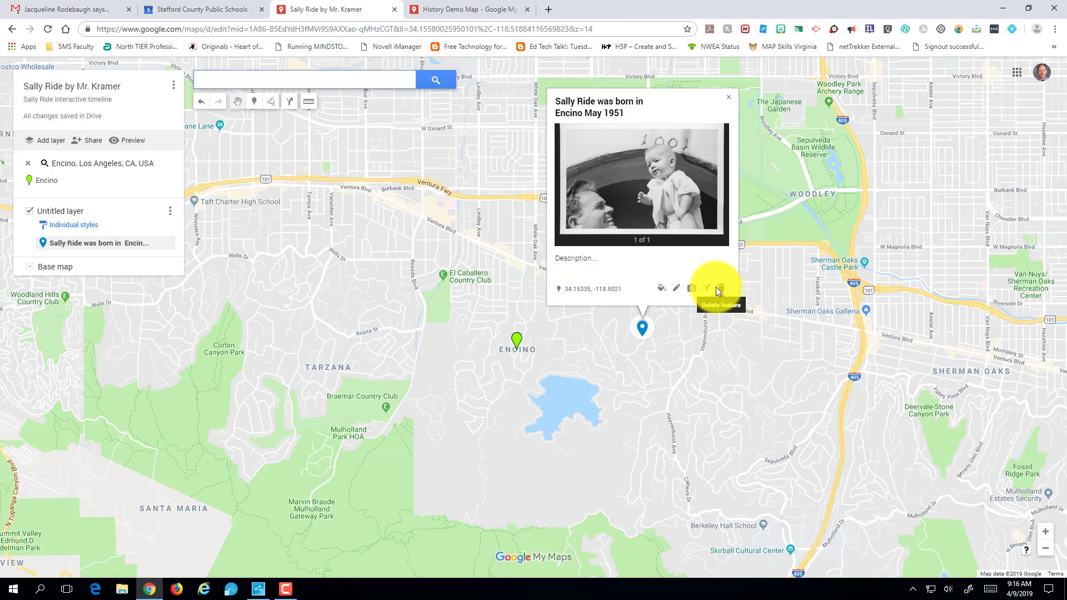
click(663, 290)
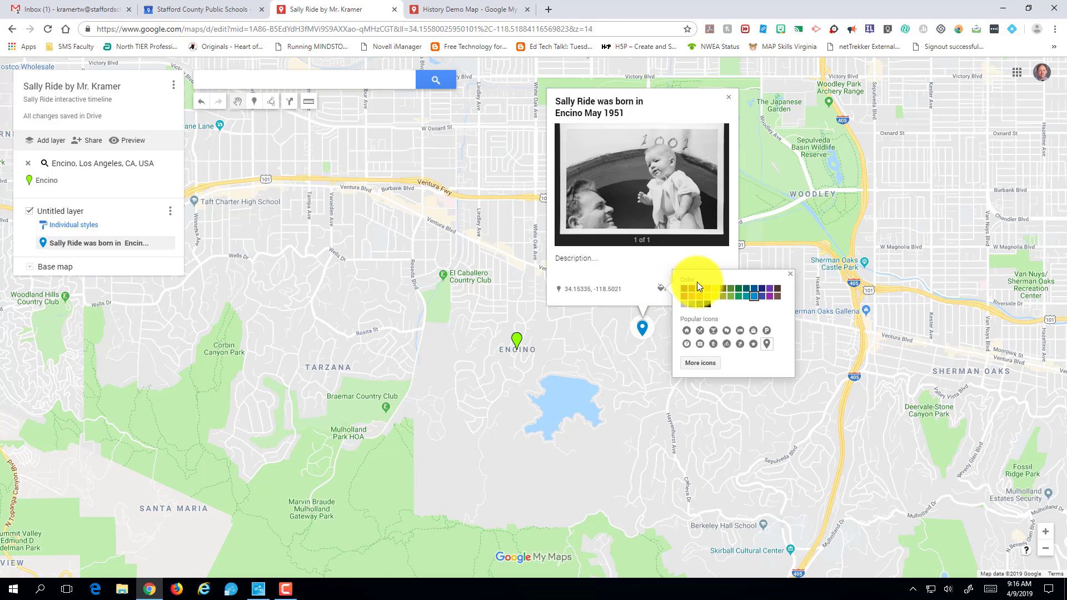
click(699, 289)
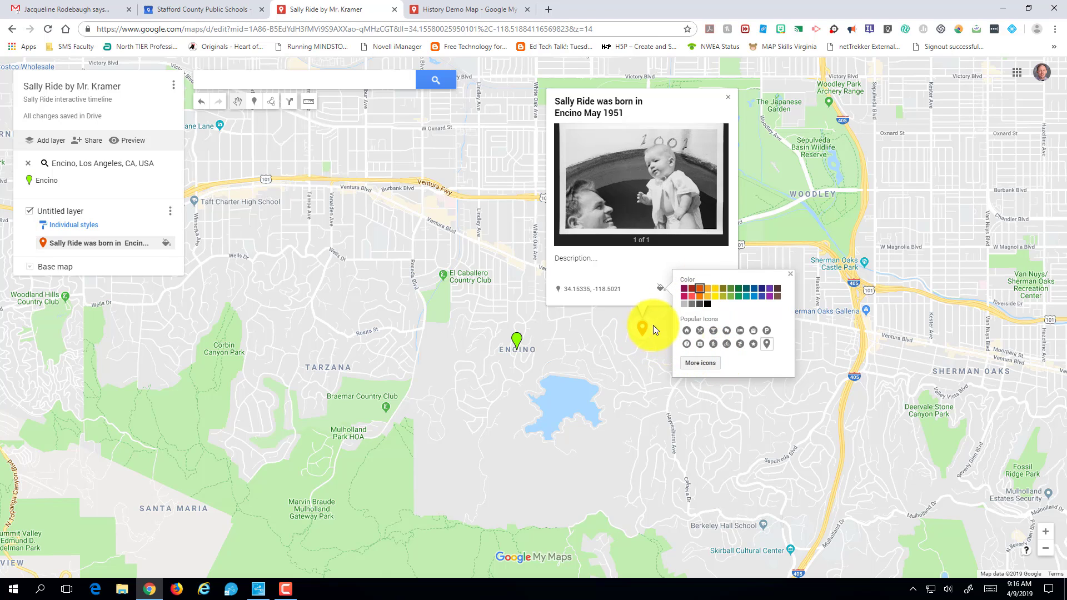
click(689, 331)
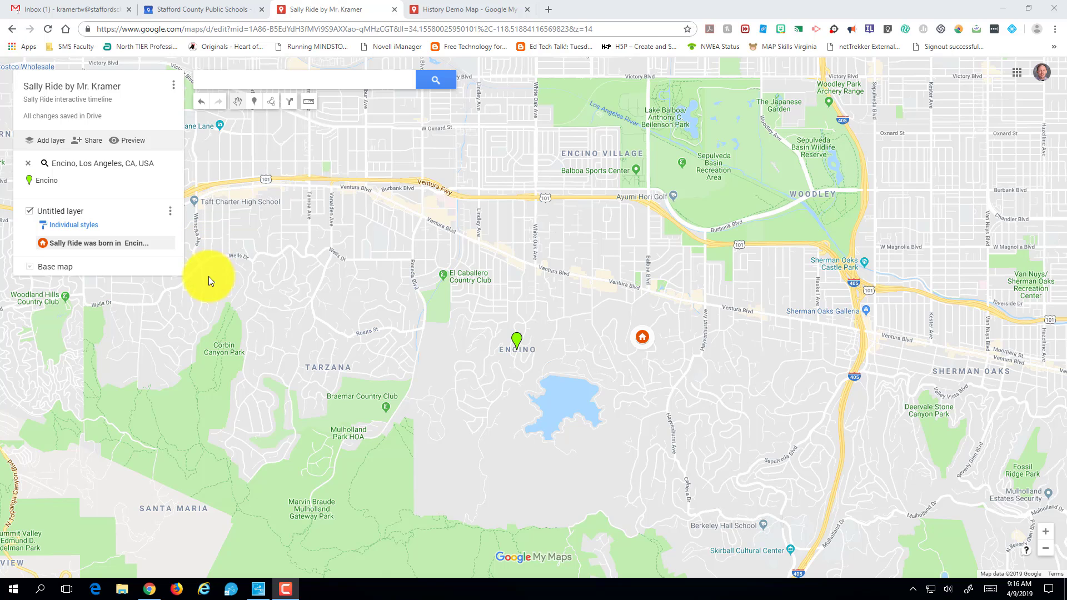
Step: Rename the untitled layer containing the birth marker as "Childhood" and save the name
click(28, 213)
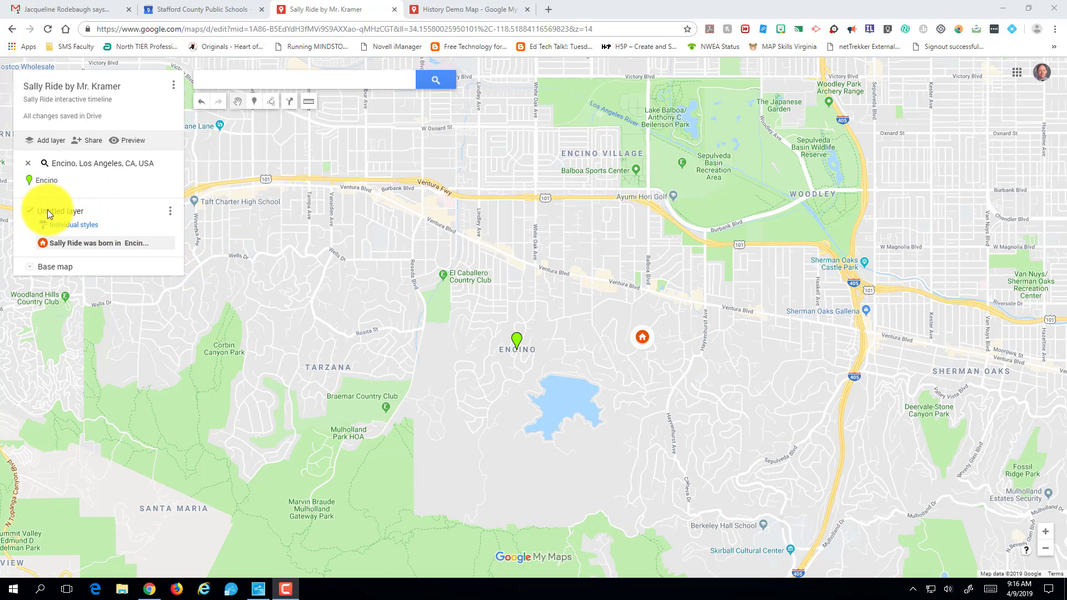
click(78, 212)
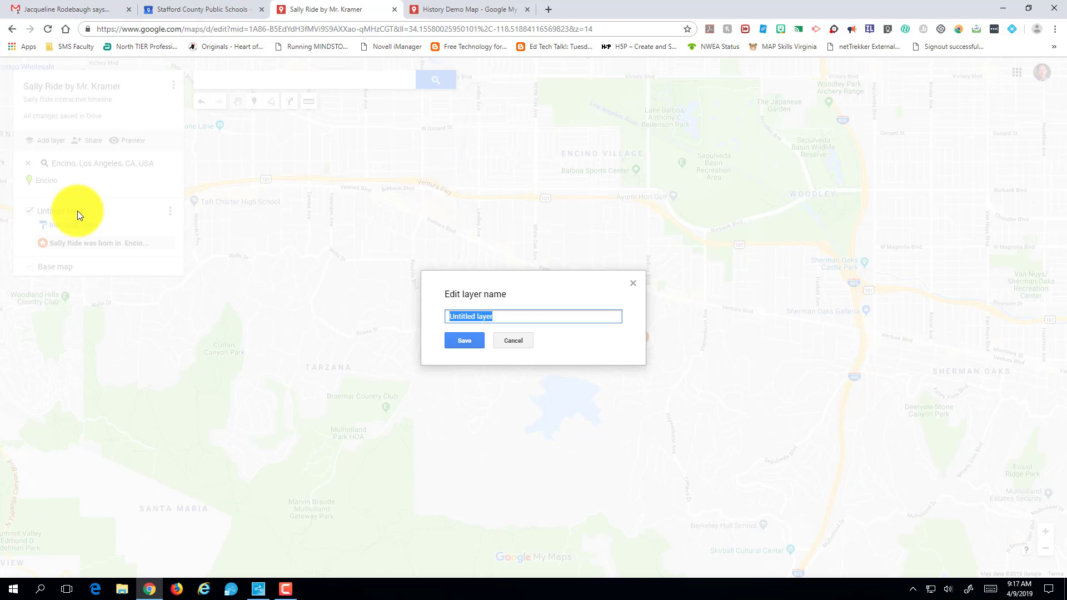
text(Childhood)
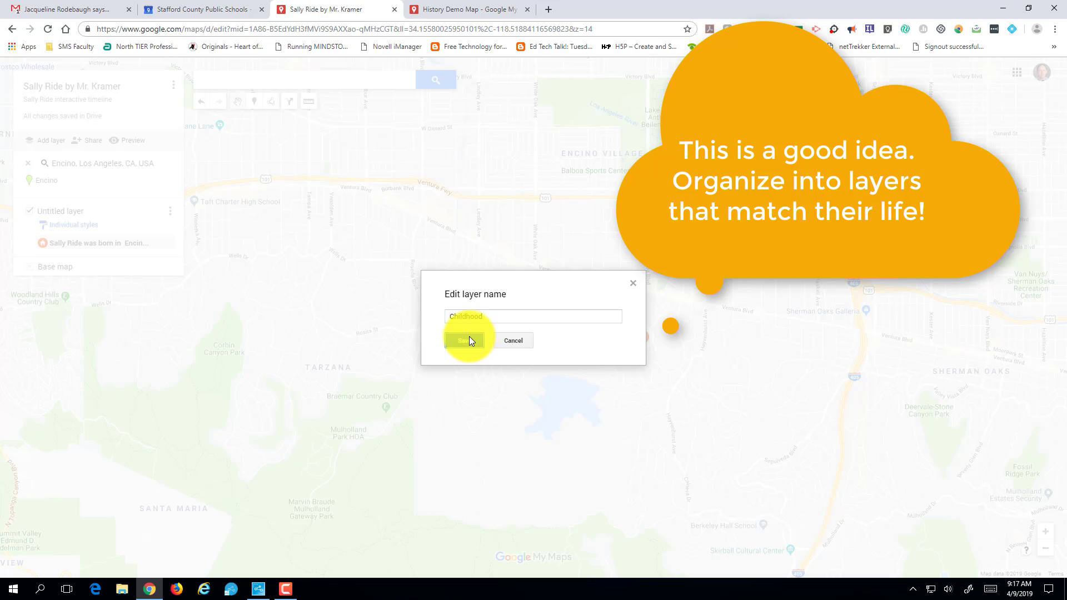
click(471, 340)
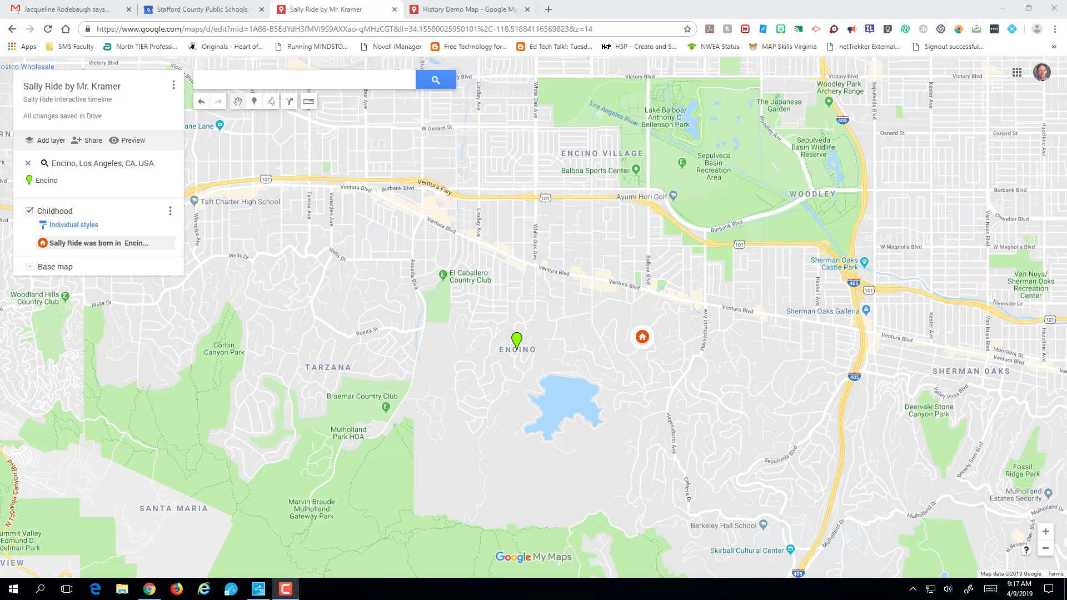
Step: Add a new layer to the map and name it "Professional Life"
click(48, 140)
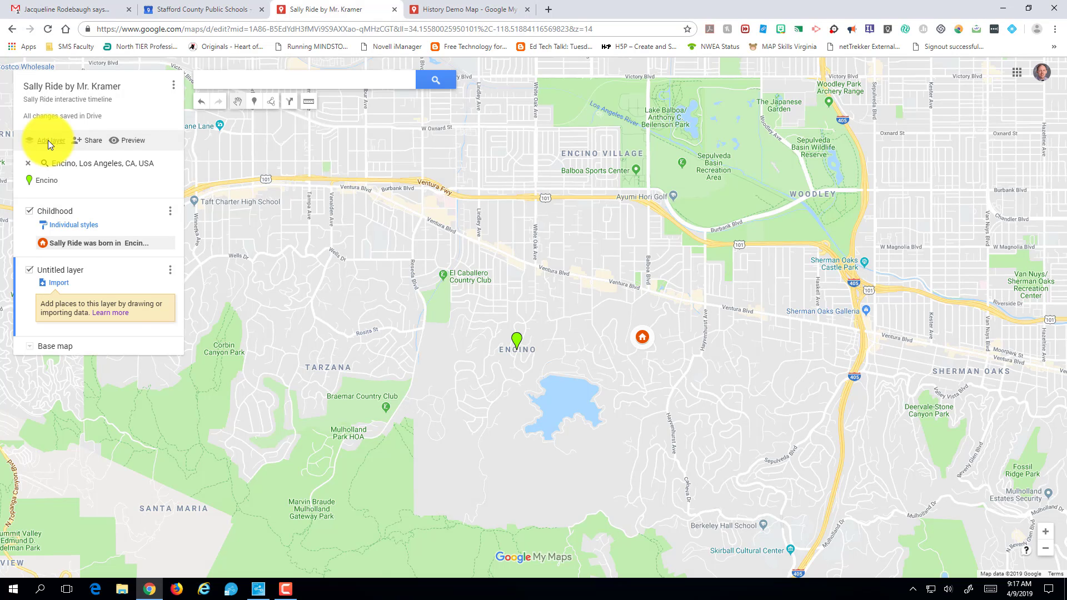
click(78, 269)
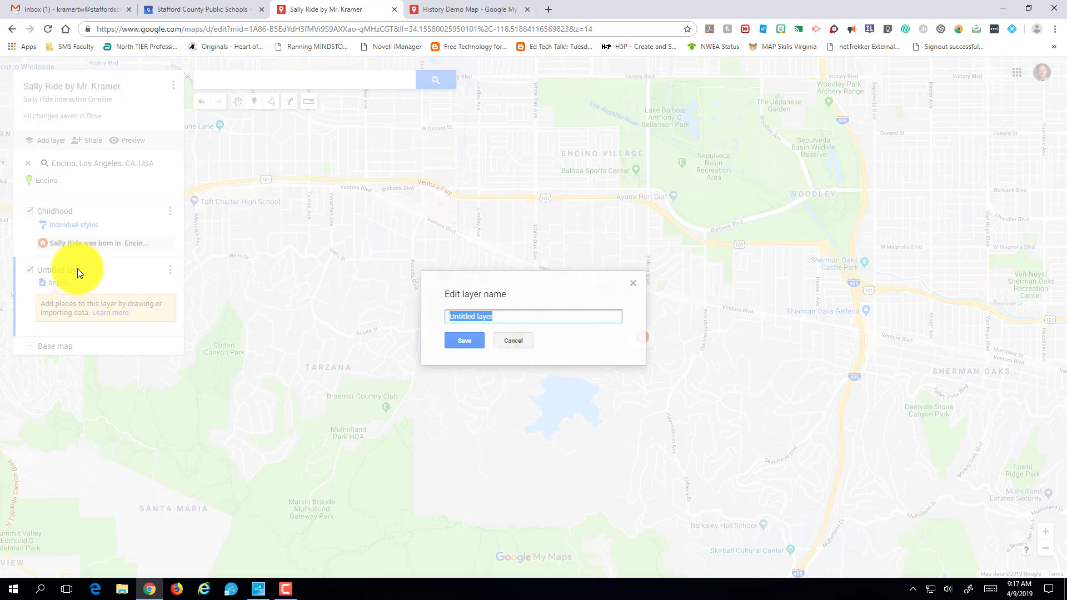
text(Prof)
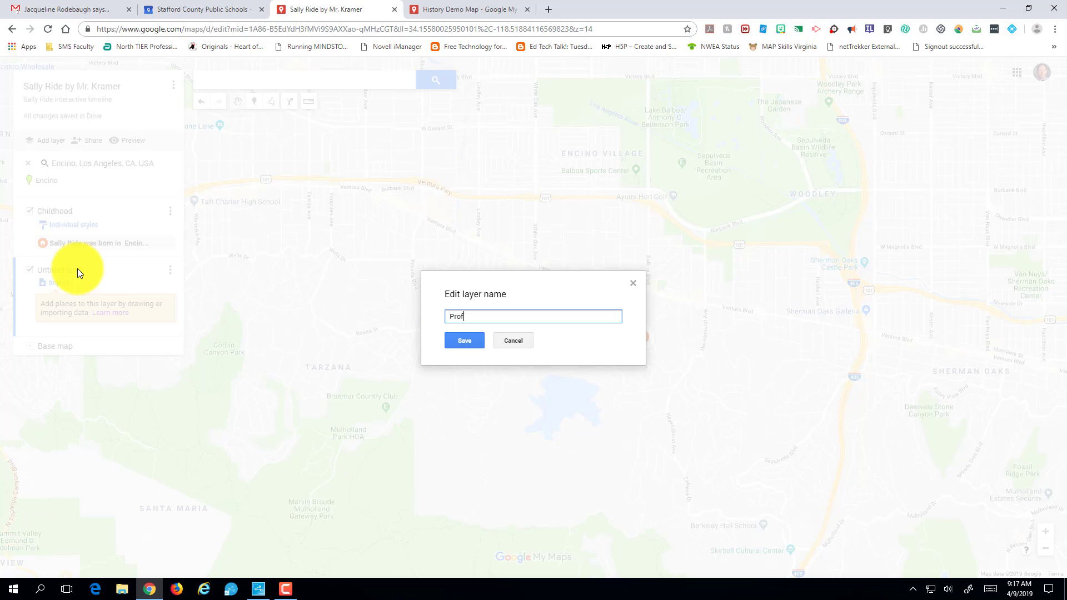
text(essional Life)
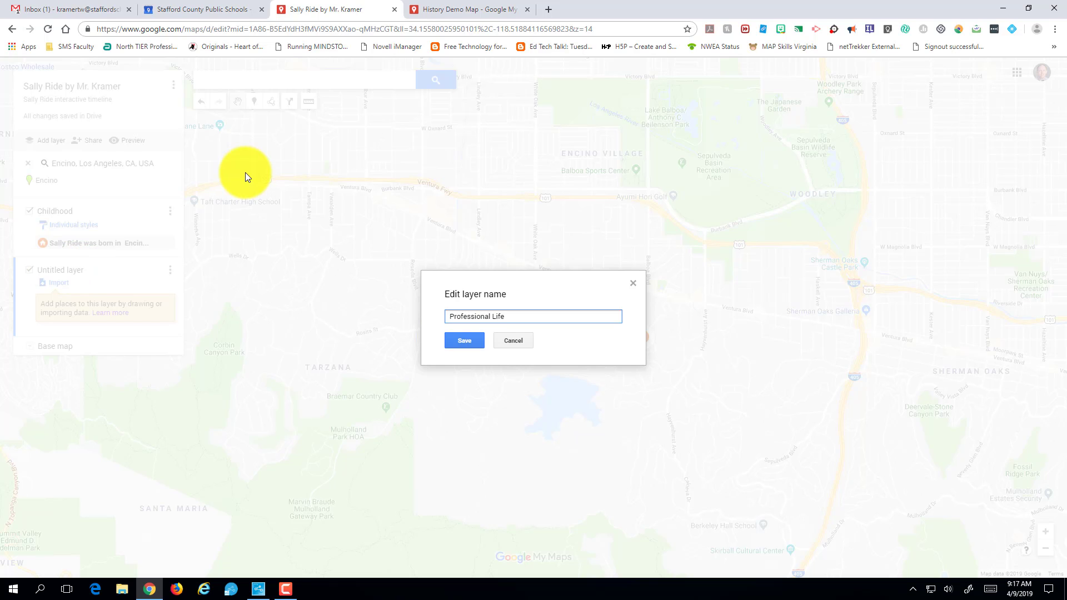
click(479, 343)
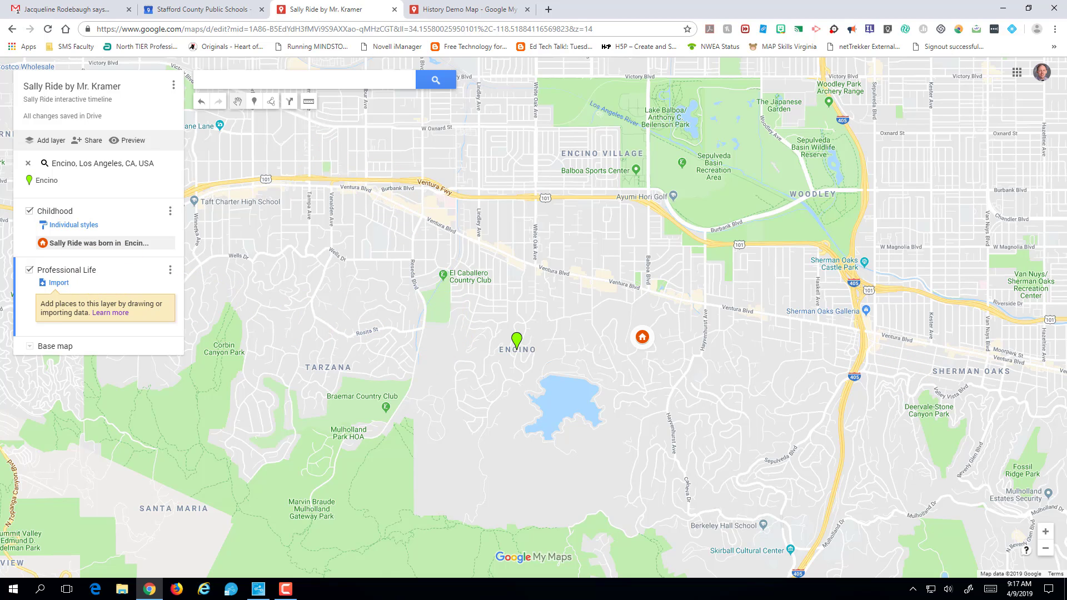
Step: Add a marker just west of El Caballero Country Club and move it from the Professional Life layer into the Childhood layer
click(358, 271)
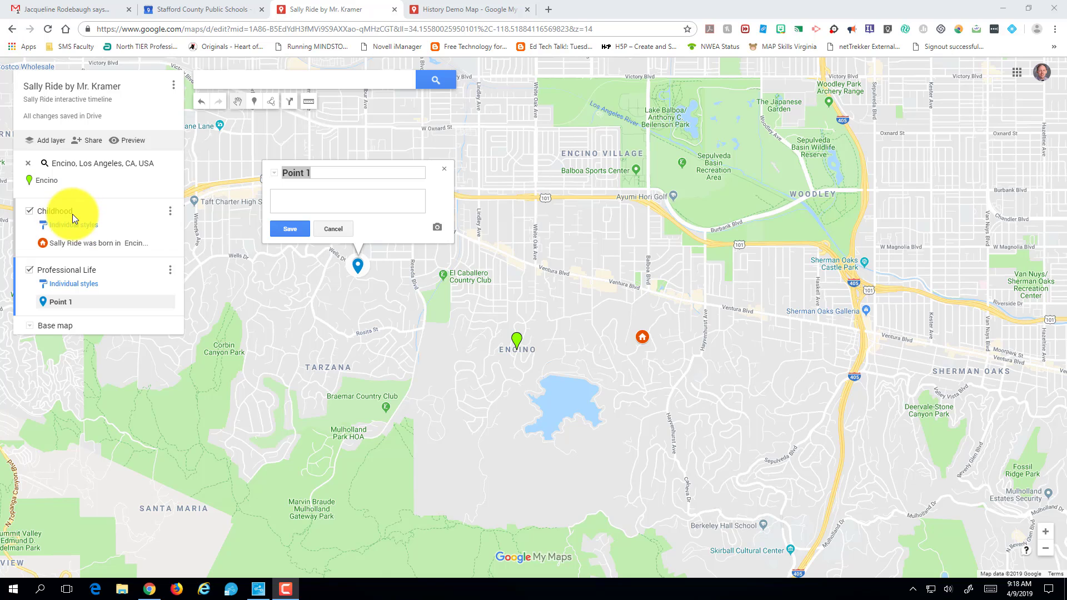
drag(59, 307, 69, 260)
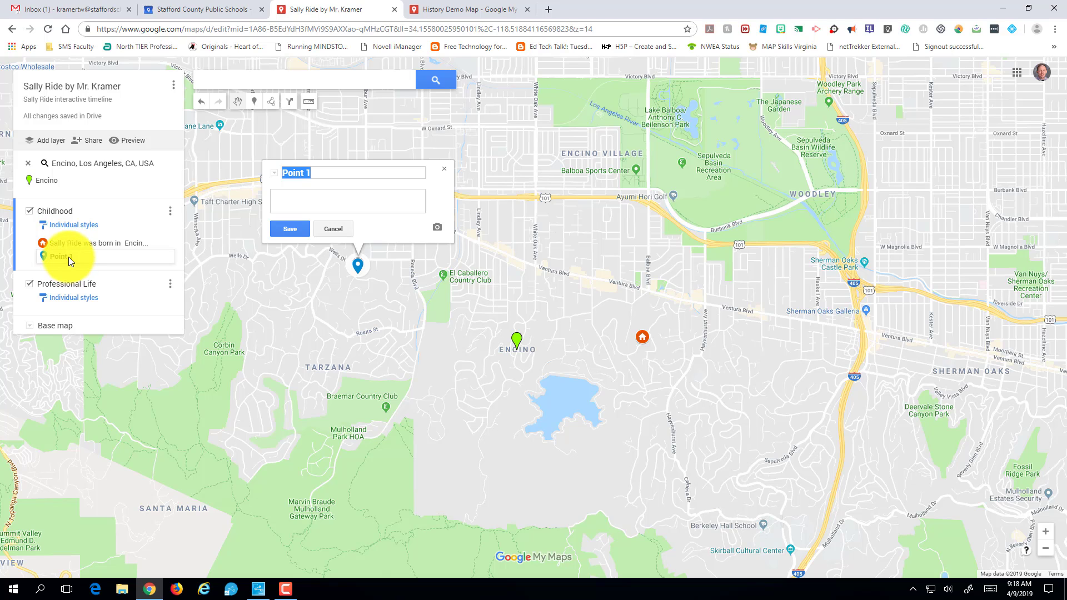
drag(68, 257, 69, 257)
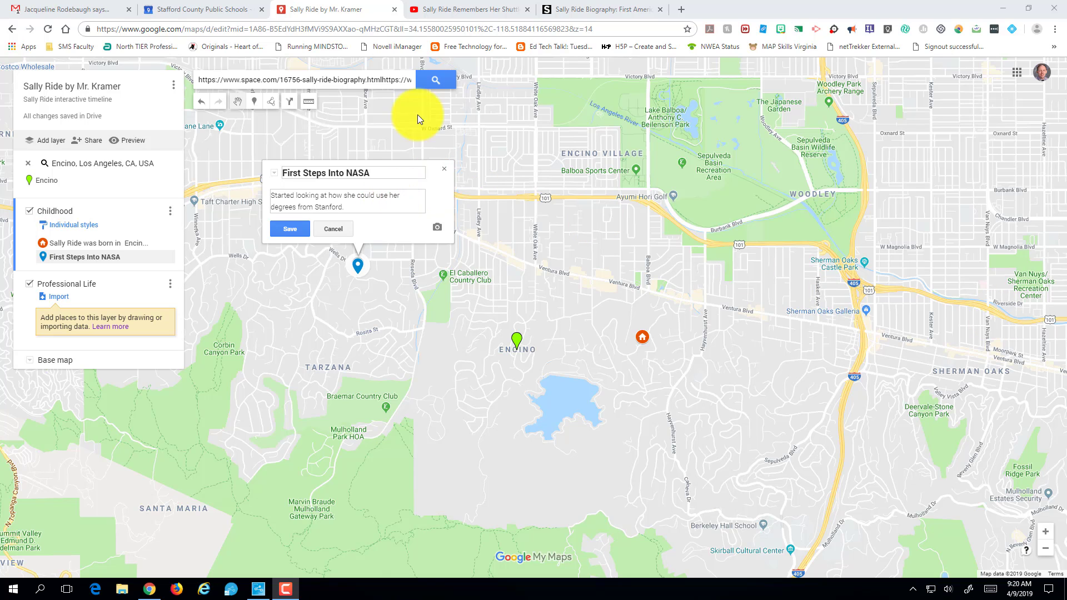
Step: Copy the Space.com Sally Ride biography's web address into the end of the "First Steps Into NASA" marker description and save the marker
click(607, 9)
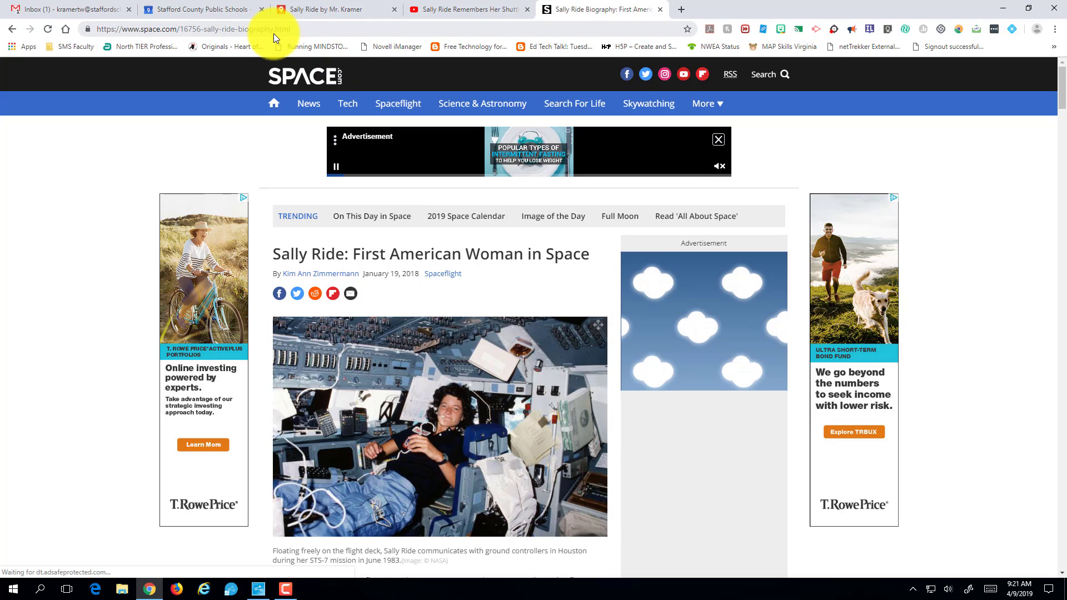
click(274, 33)
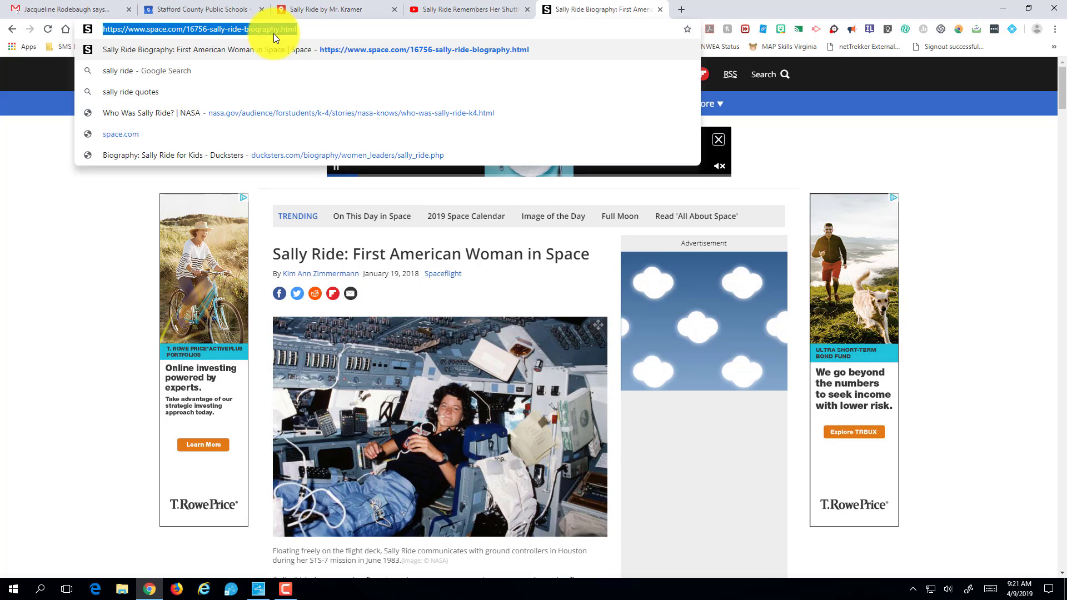
right_click(274, 33)
click(301, 77)
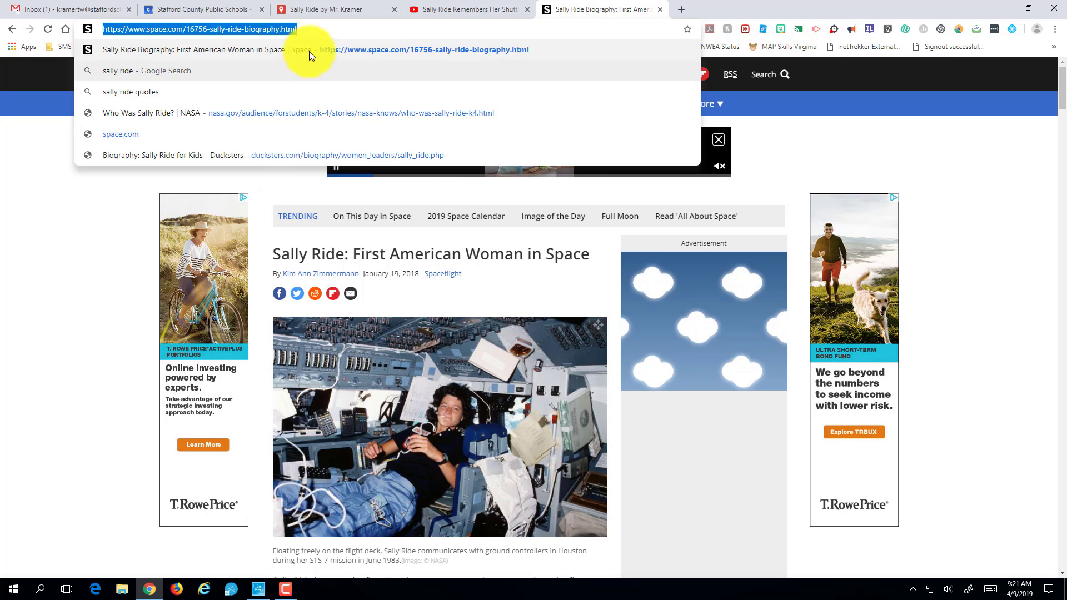
click(325, 7)
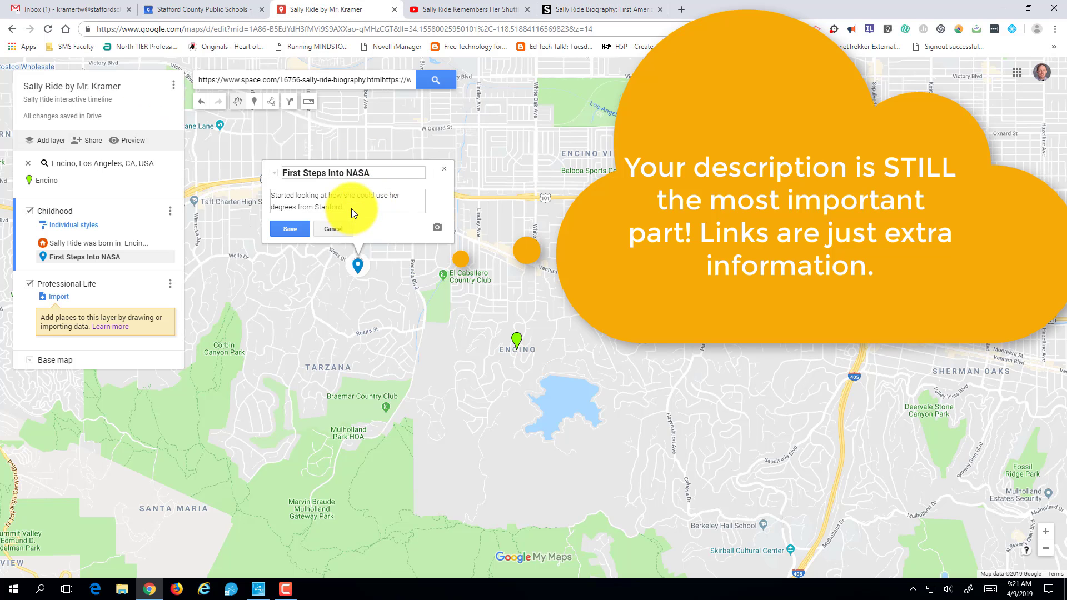
right_click(351, 208)
click(390, 278)
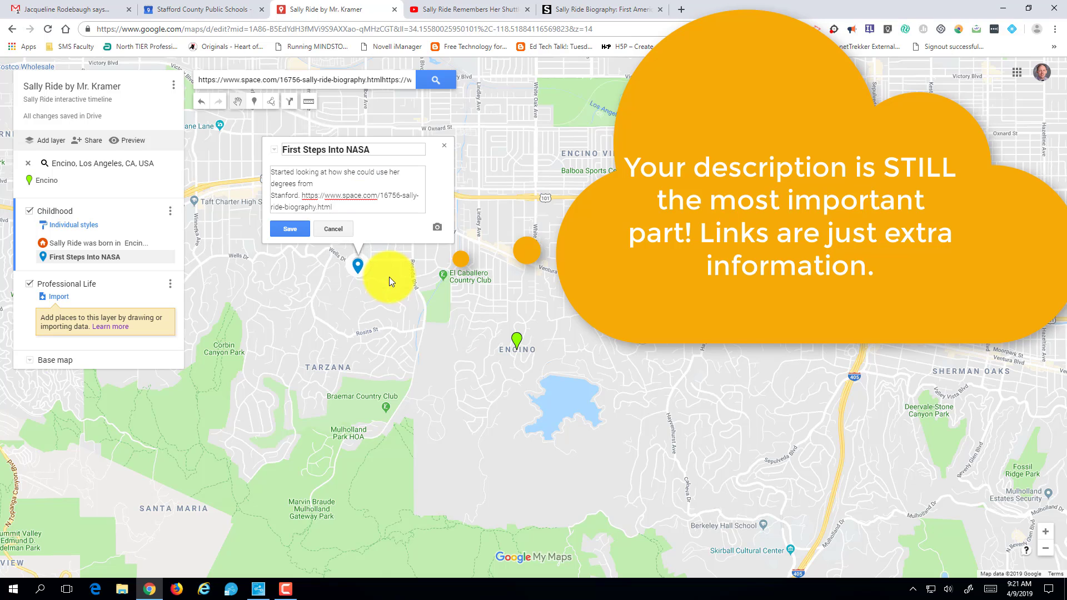
click(389, 278)
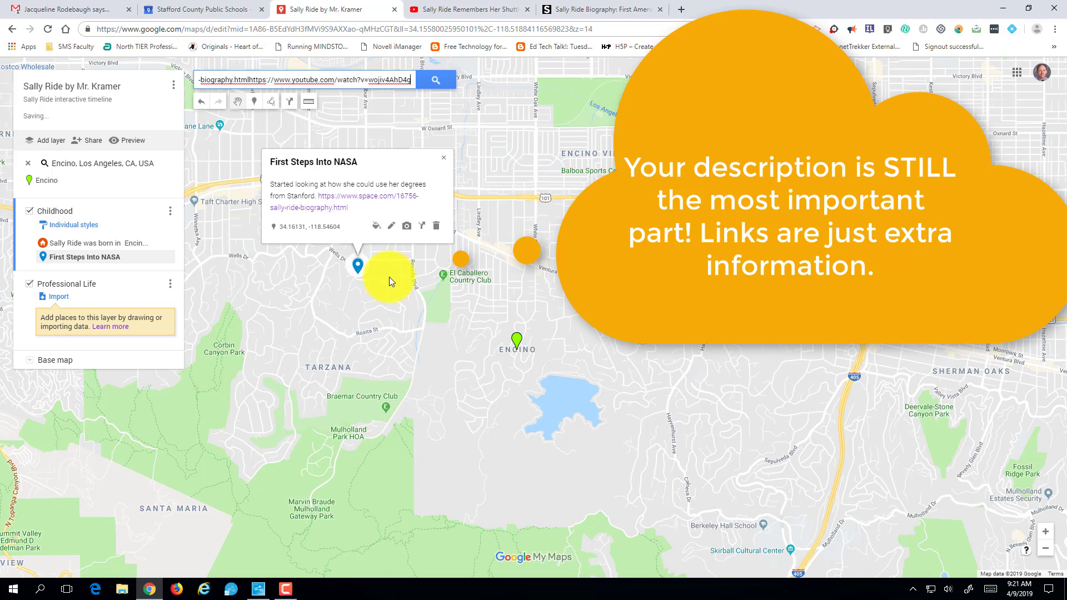
Step: Append the web address of the YouTube video "Sally Ride Remembers Her Shuttle Flight" to the "First Steps Into NASA" description and save the marker
click(393, 225)
click(461, 10)
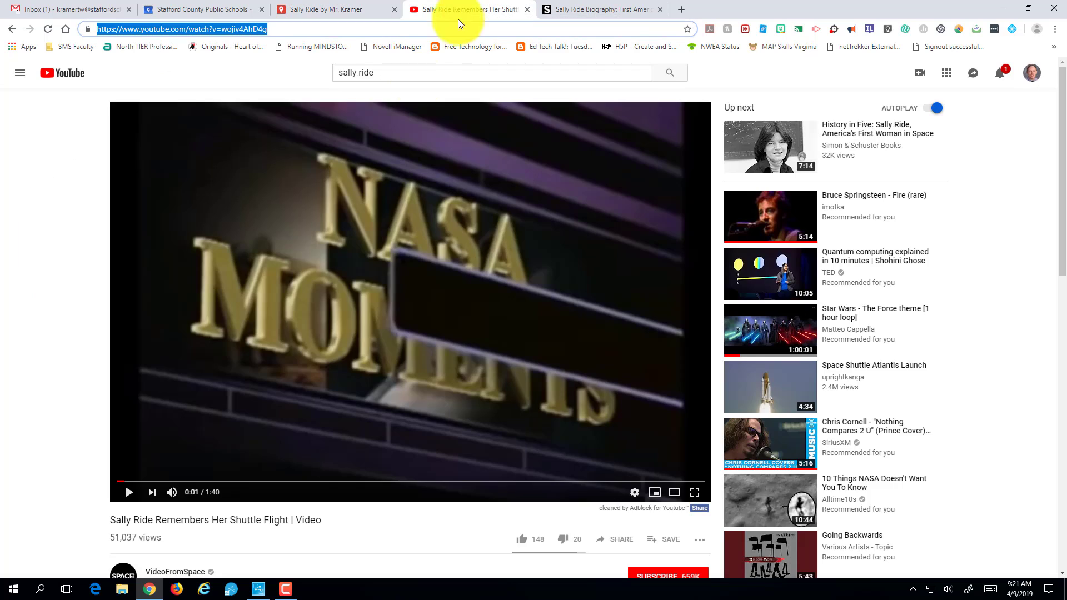
right_click(206, 29)
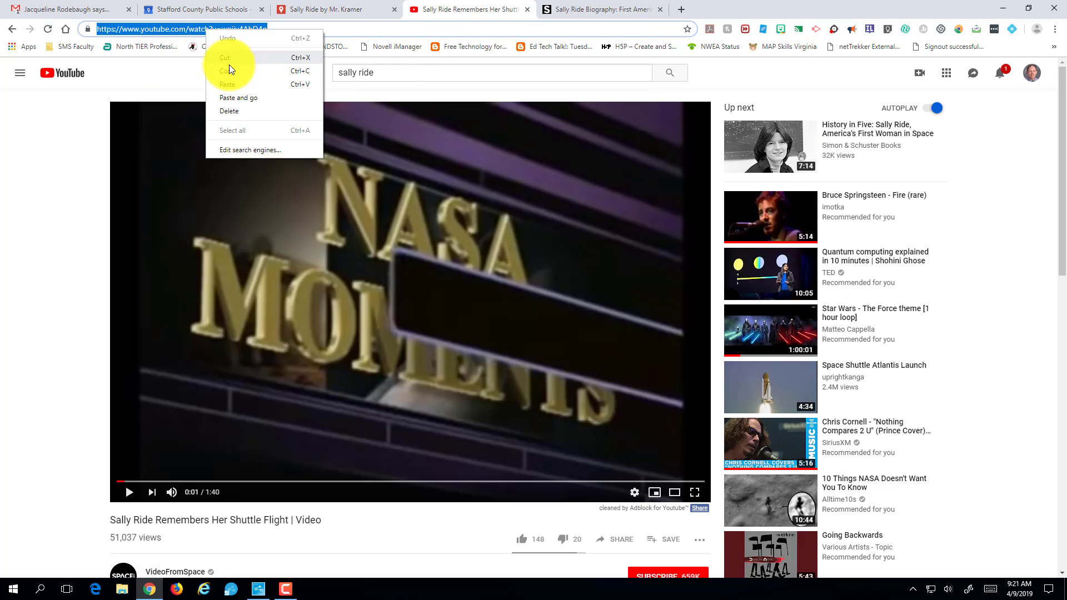
click(231, 71)
click(332, 6)
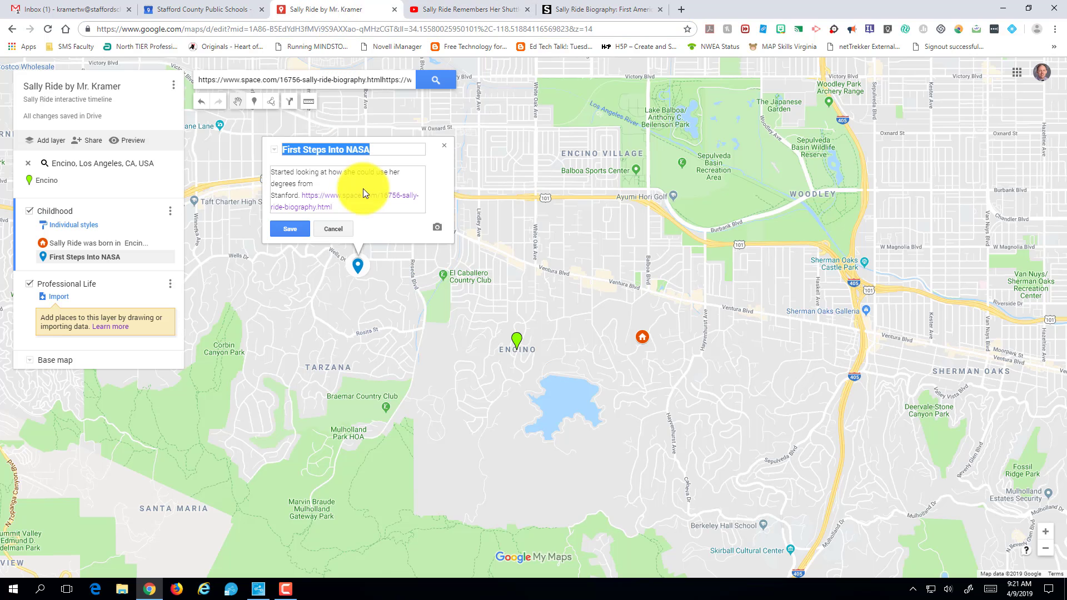
click(340, 208)
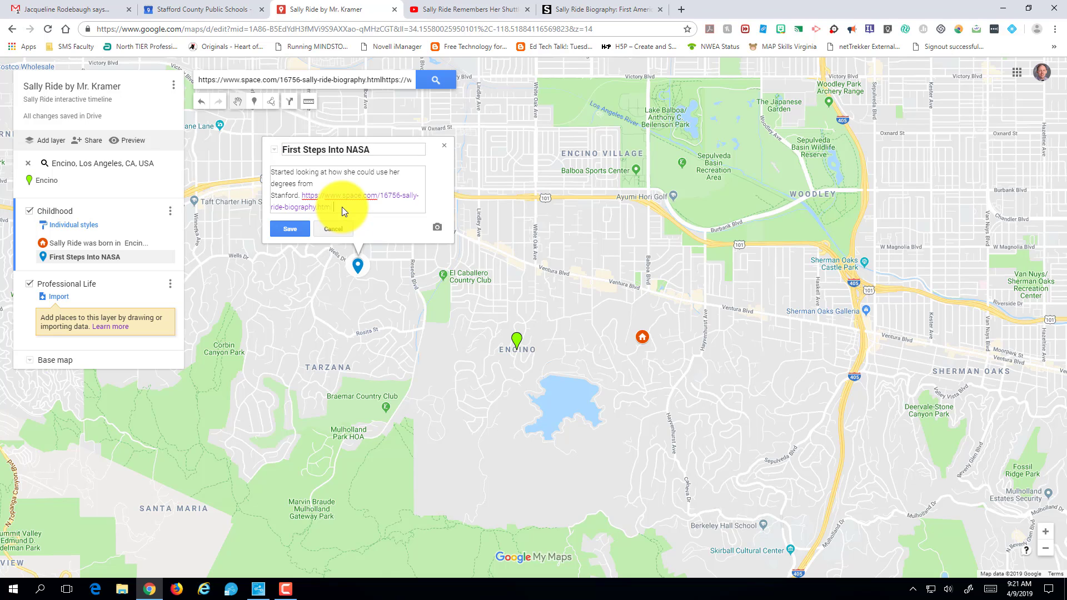
right_click(343, 207)
click(368, 273)
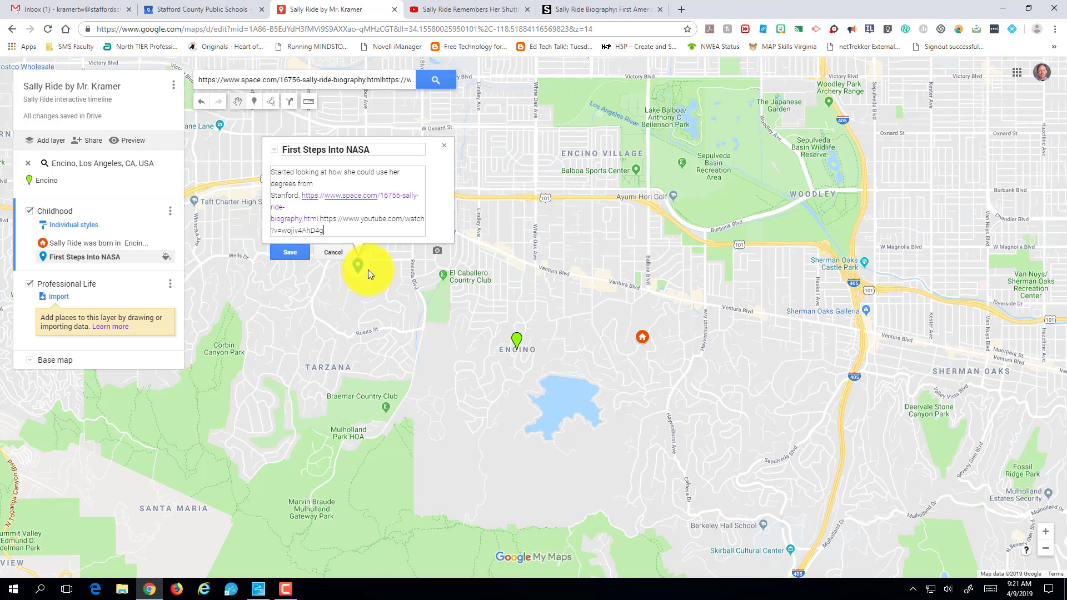
click(293, 234)
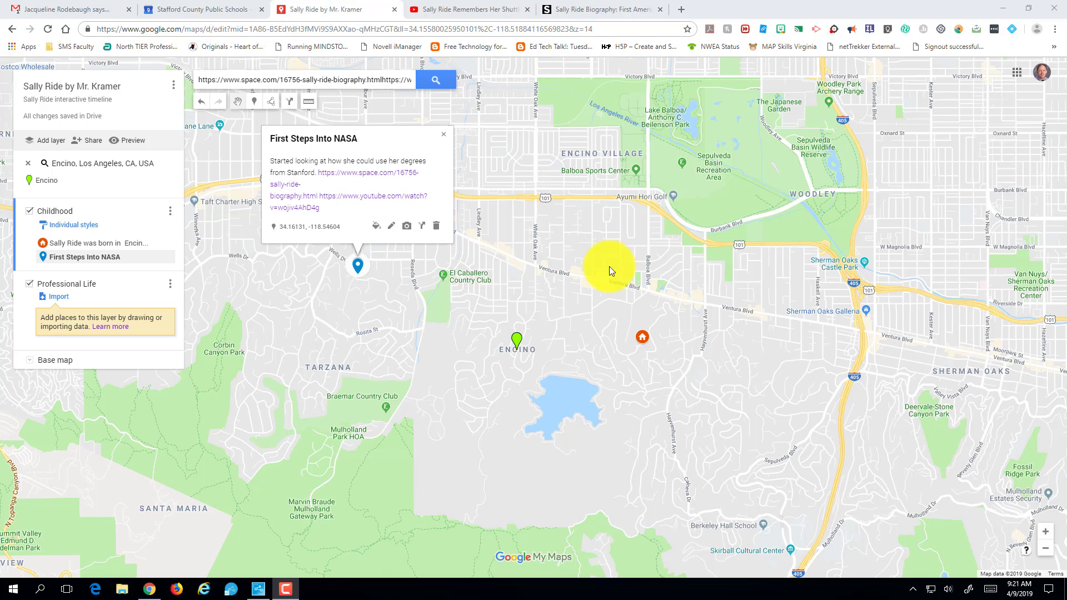
Step: Search the web for "mymaps", open the list of owned maps in Google My Maps, and reopen the Sally Ride map from it
click(389, 29)
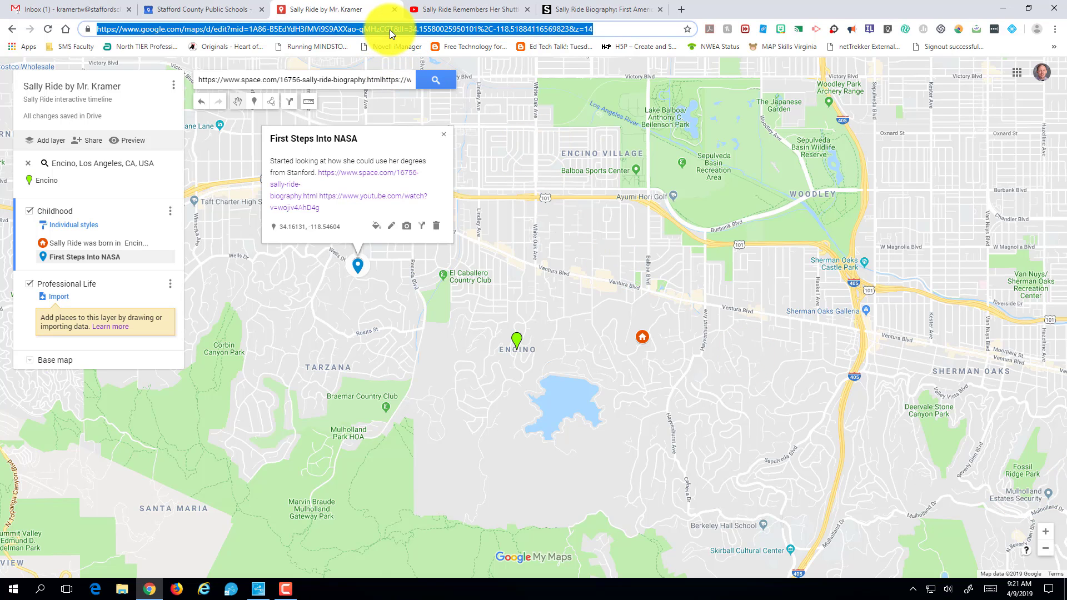
text(mymaps)
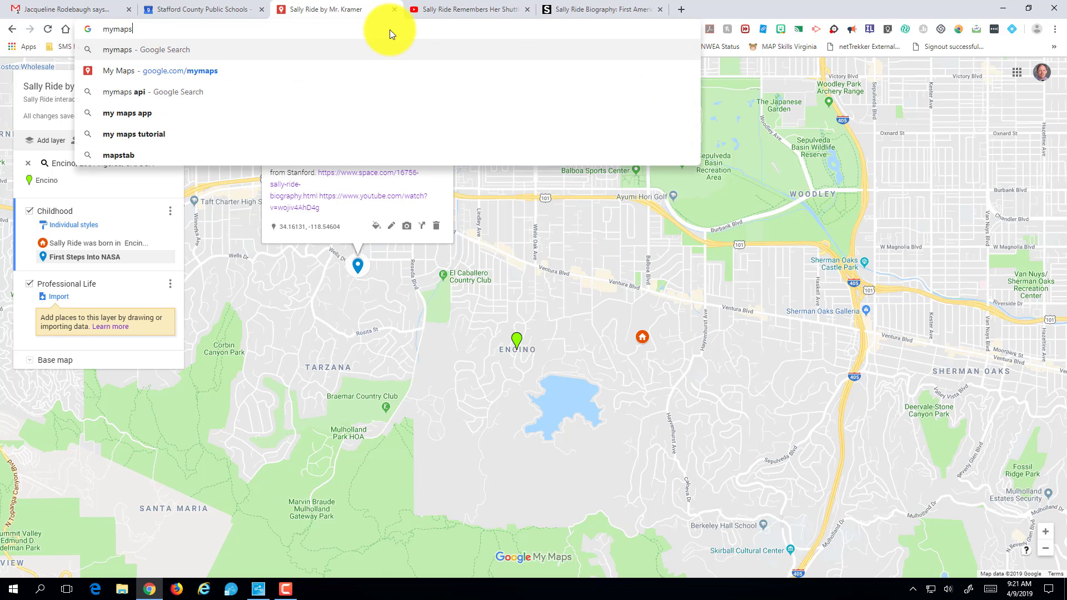
key(Return)
click(147, 161)
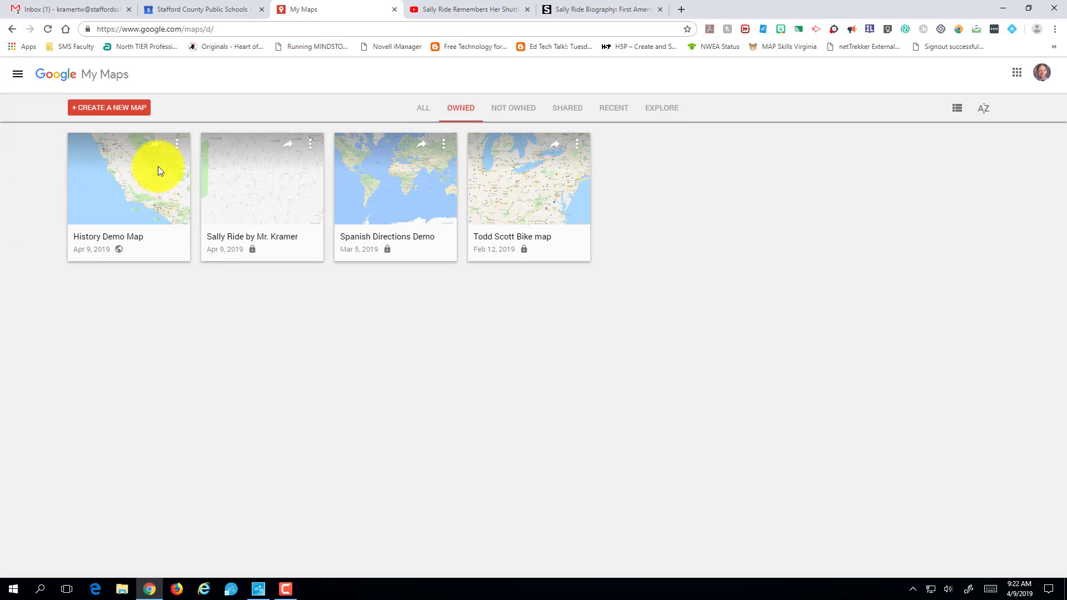
click(309, 144)
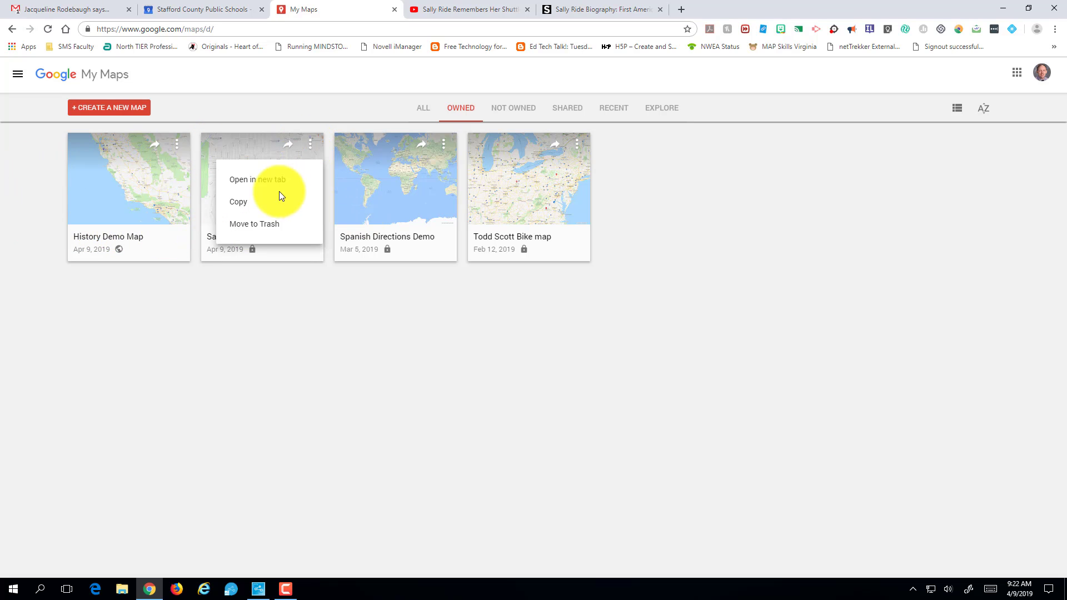
click(266, 152)
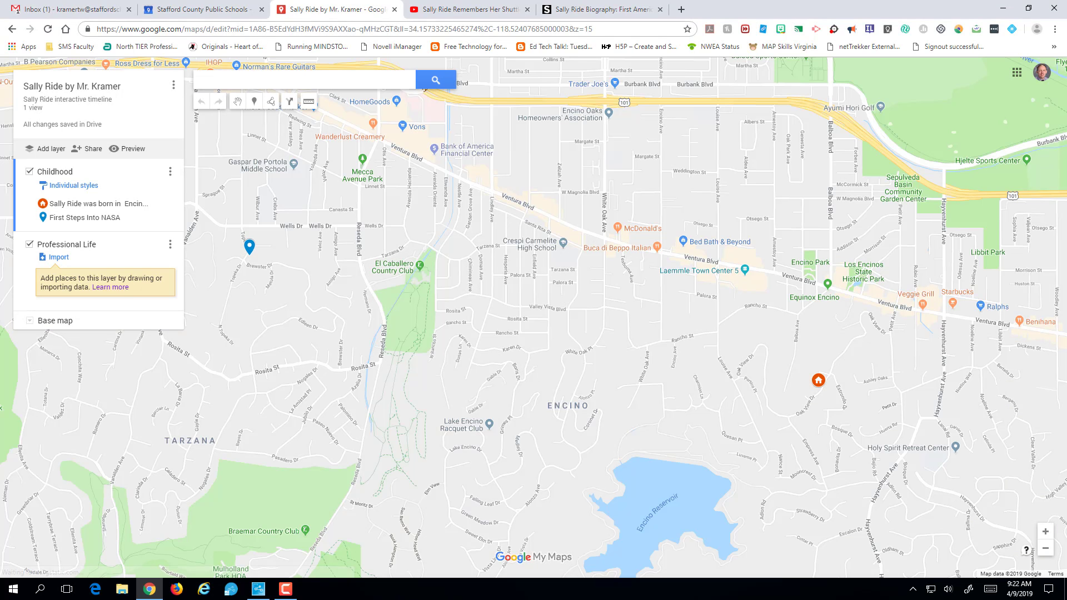
key(F10)
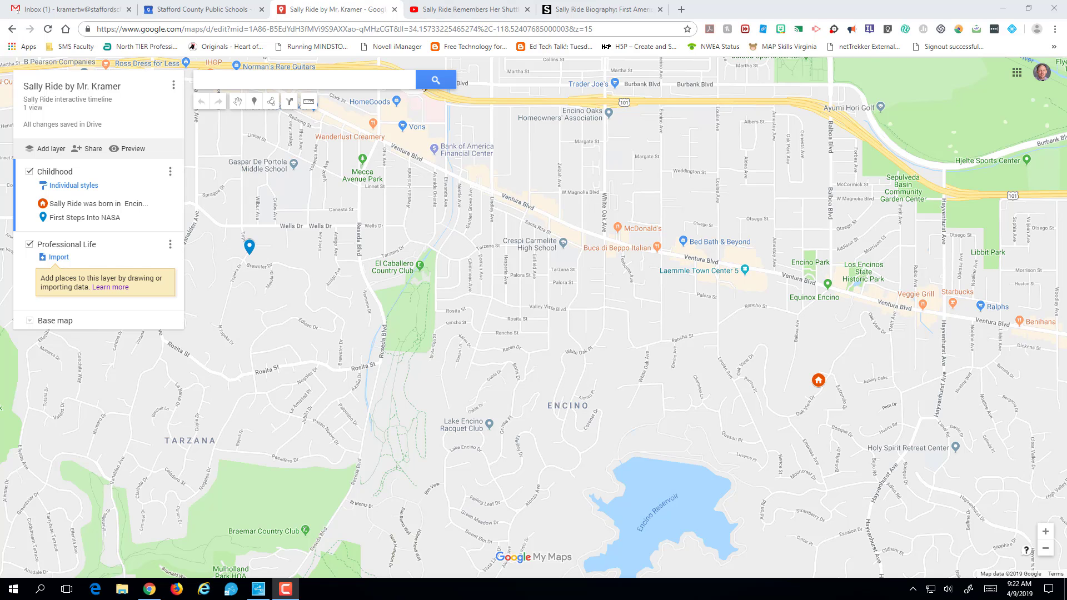
Step: Preview the map in view-only mode and view the details of the "First Steps Into NASA" and Sally Ride birth markers
click(135, 150)
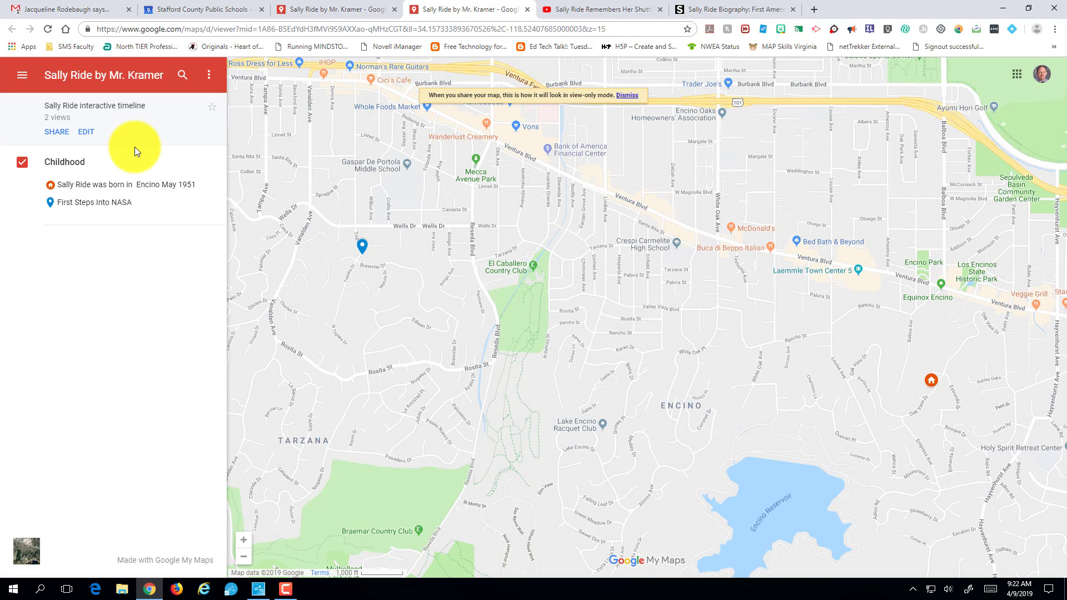
click(114, 201)
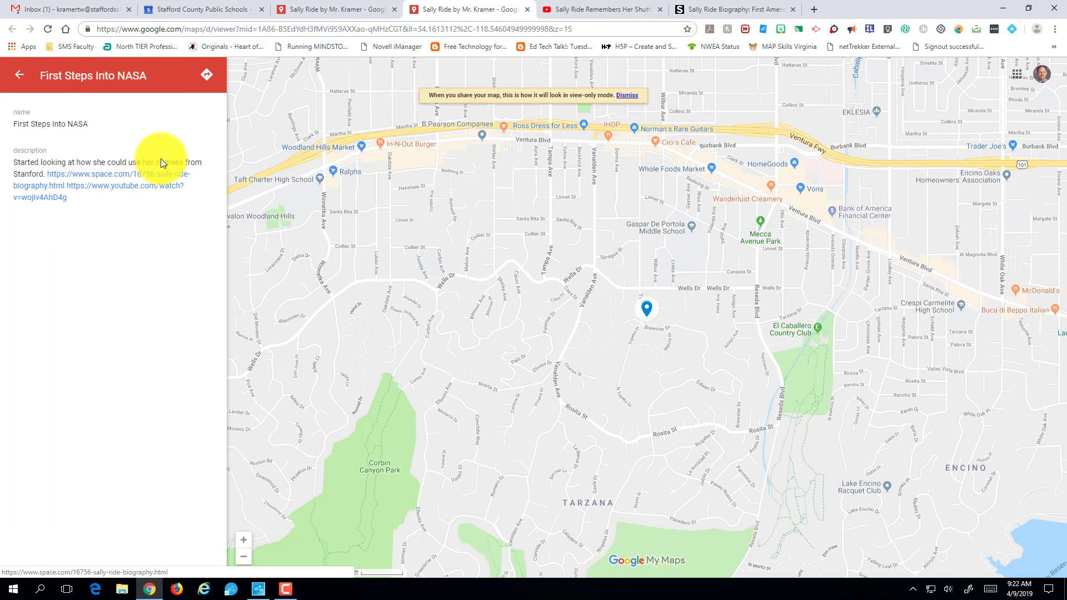
click(18, 75)
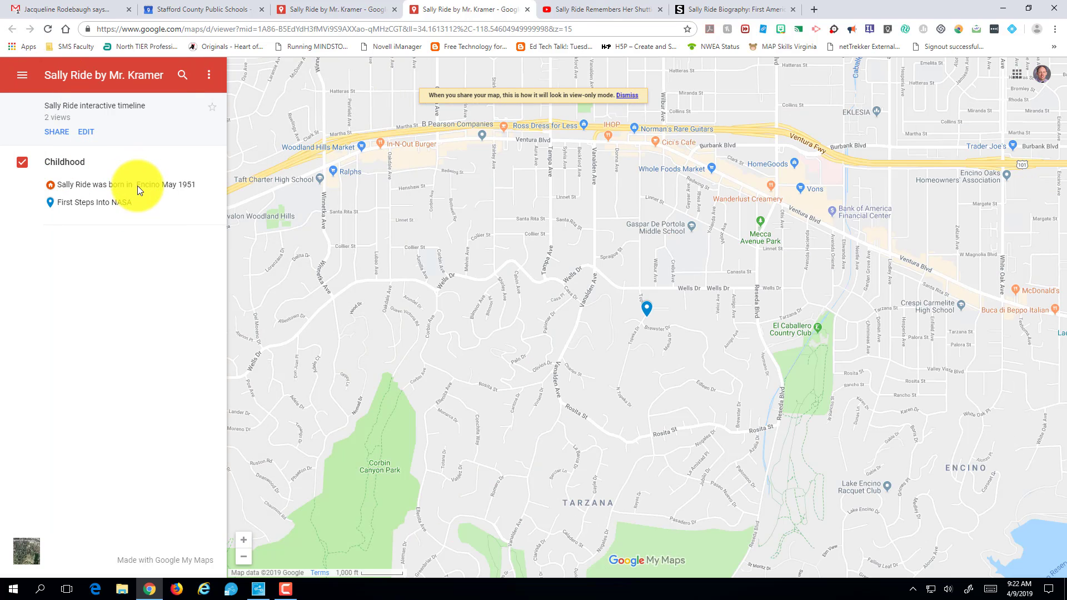
click(137, 186)
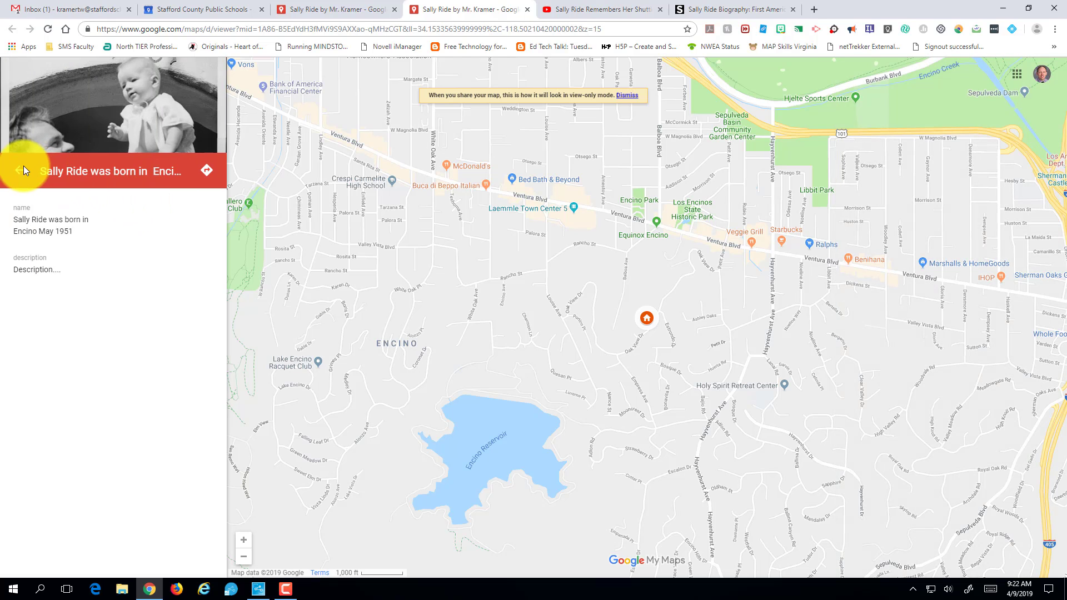
click(21, 167)
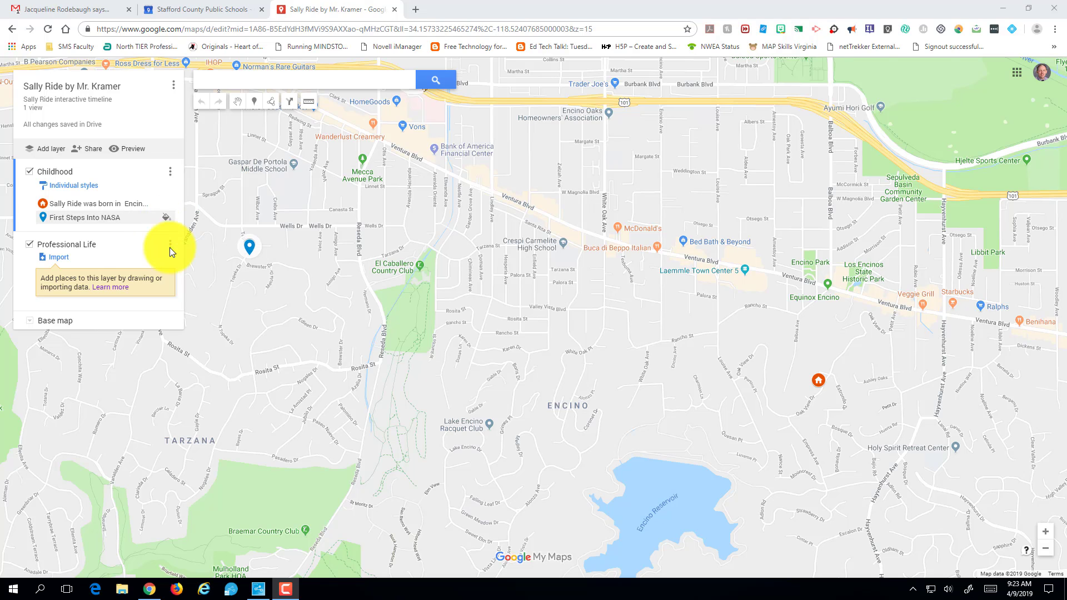
Step: Open the map's sharing settings and start an invitation for other people
click(95, 148)
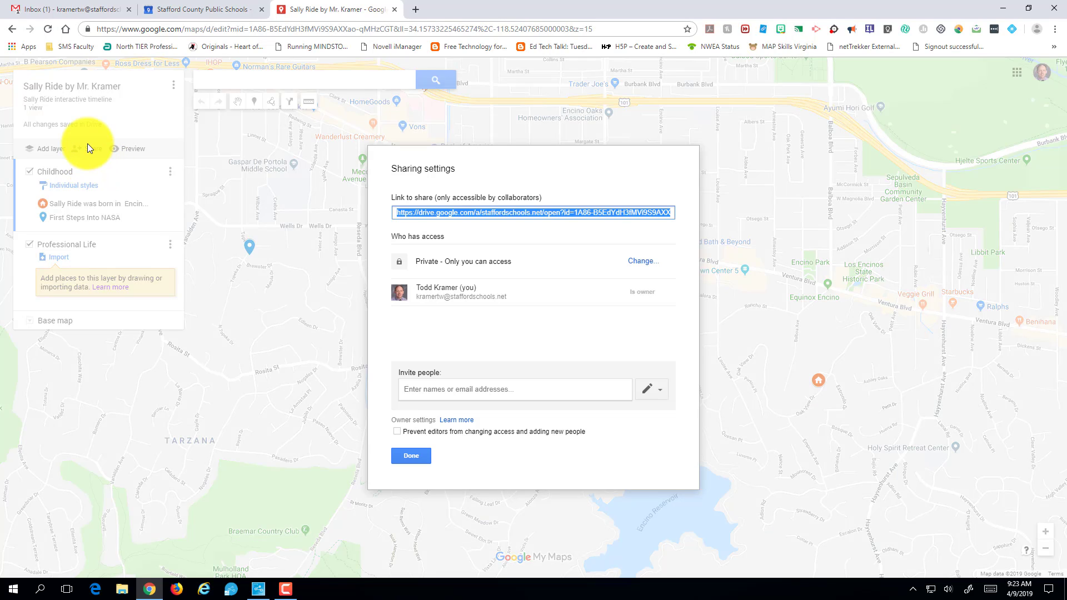
click(506, 389)
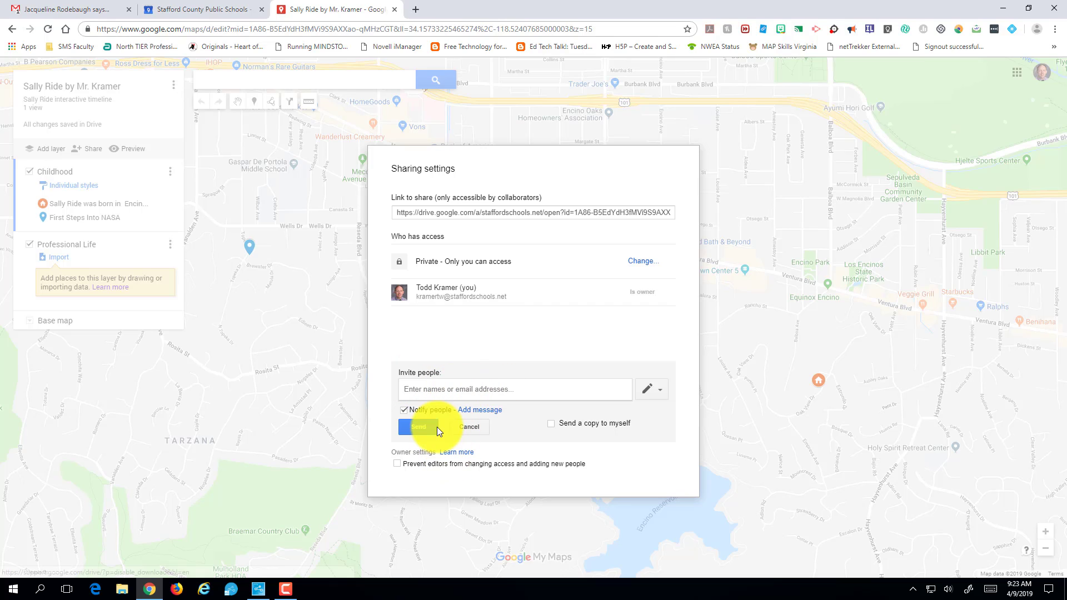